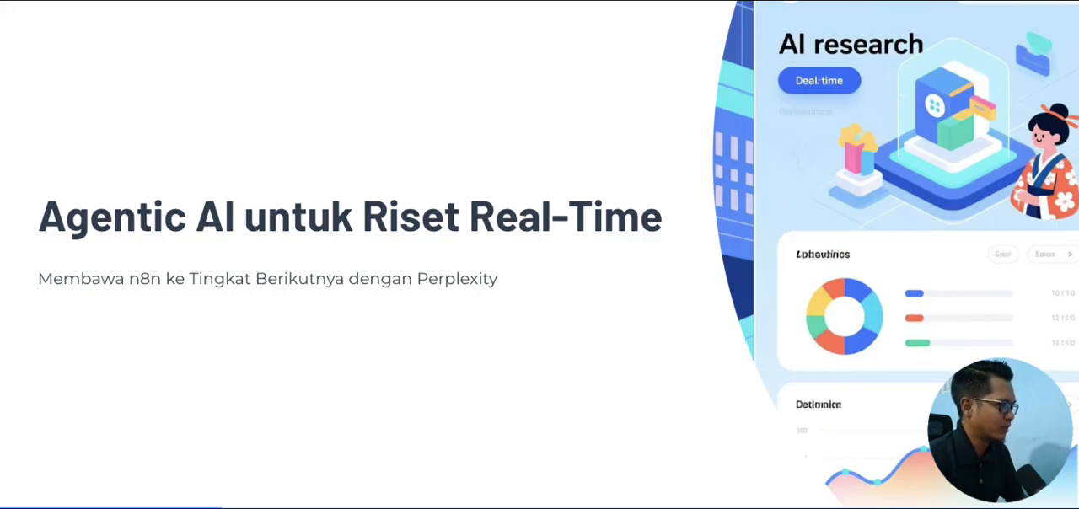
key("Right")
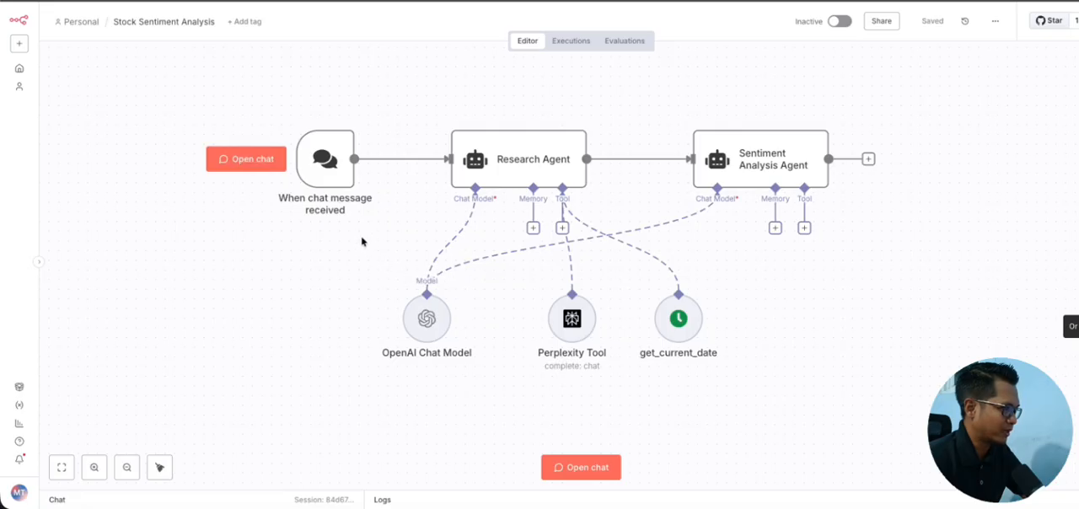
Step: Examine the Stock Sentiment Analysis workflow, from the chat trigger through the Research Agent and its tools to the Sentiment Analysis Agent
scroll(362, 242, "left", 2)
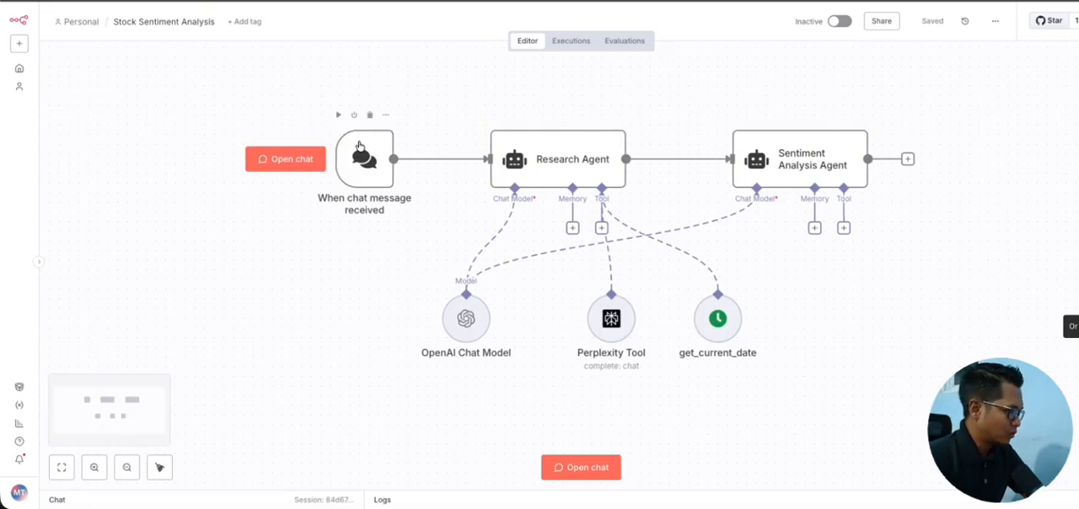
left_click_drag(305, 91, 1006, 419)
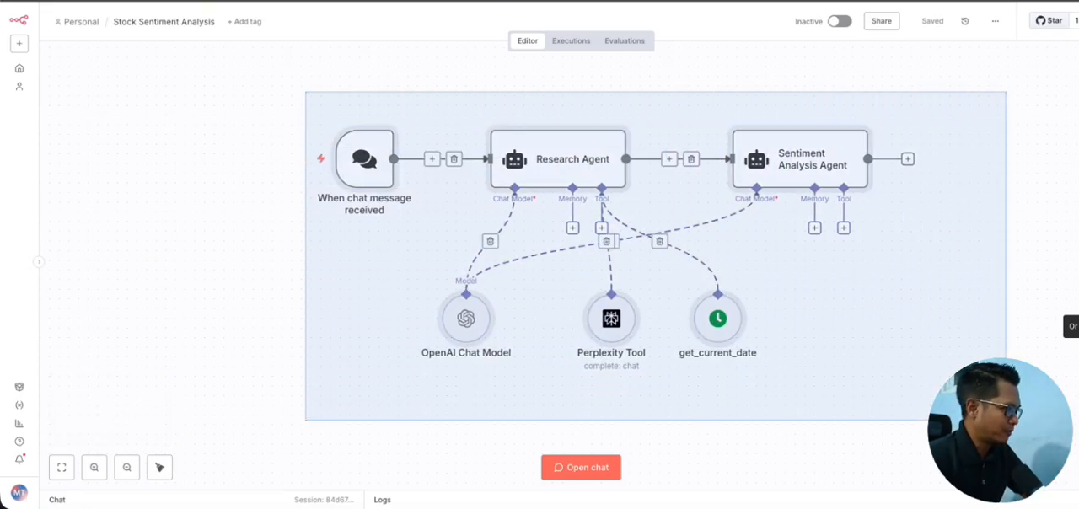
left_click(296, 241)
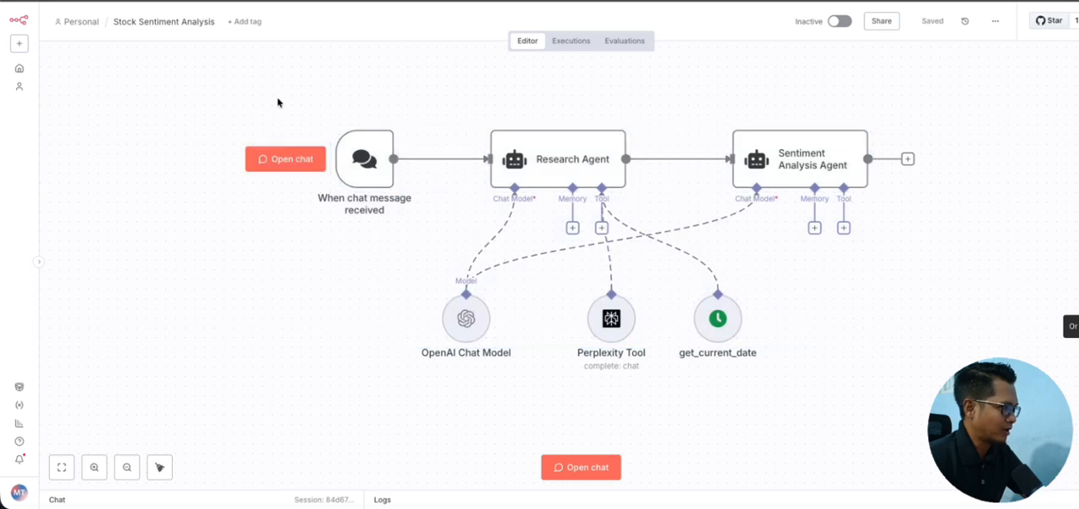
left_click_drag(278, 99, 456, 237)
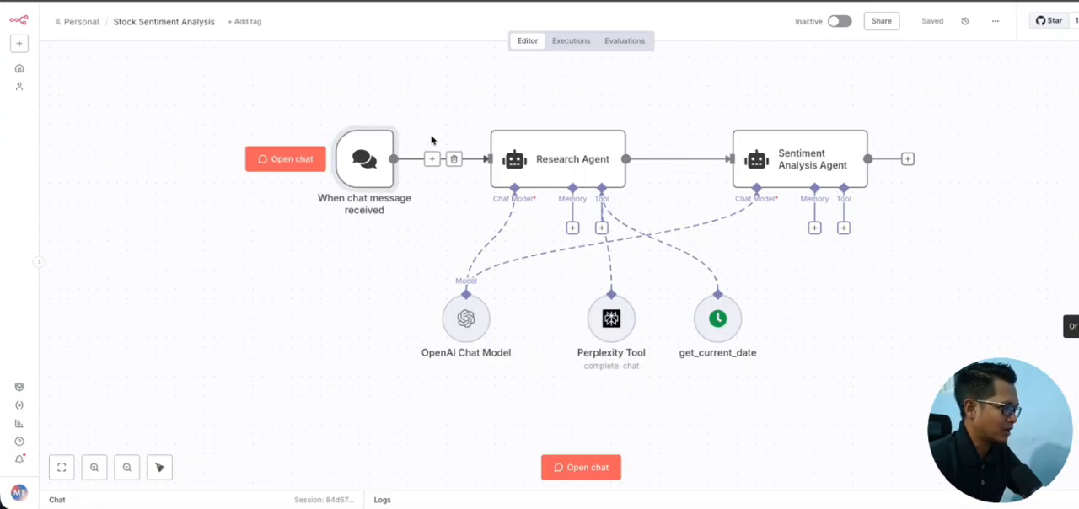
scroll(444, 121, "right", 3)
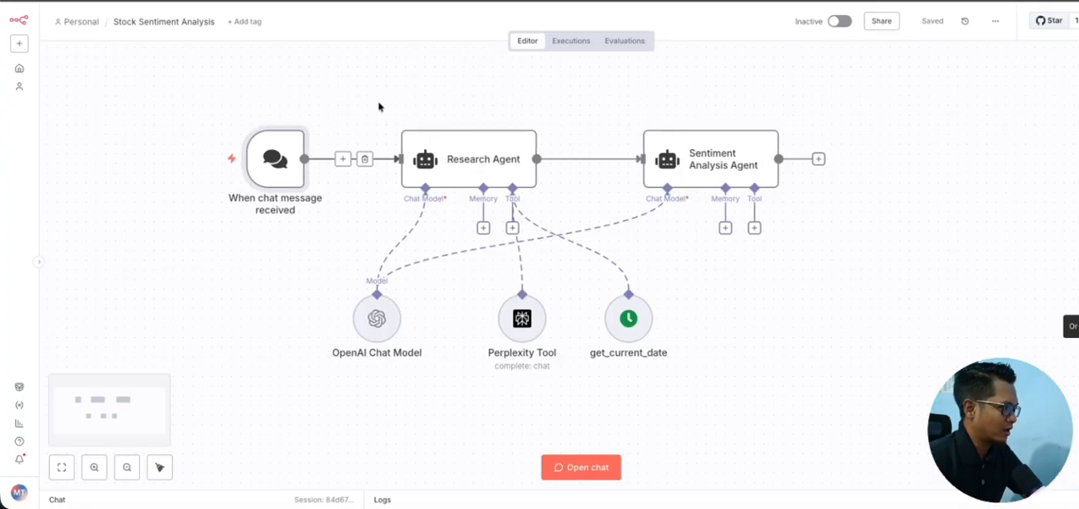
left_click_drag(379, 104, 556, 218)
scroll(495, 159, "up", 3)
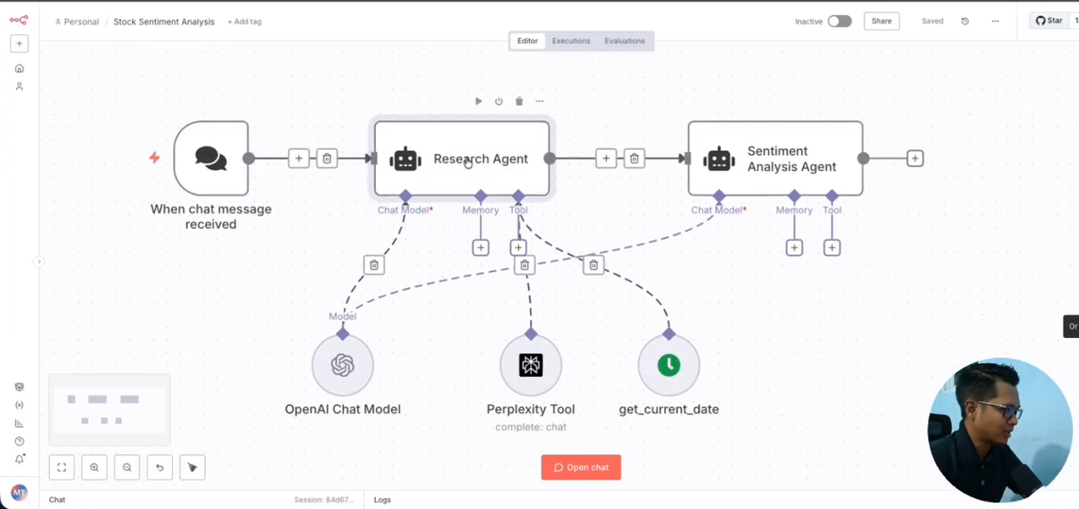
scroll(417, 160, "down", 2)
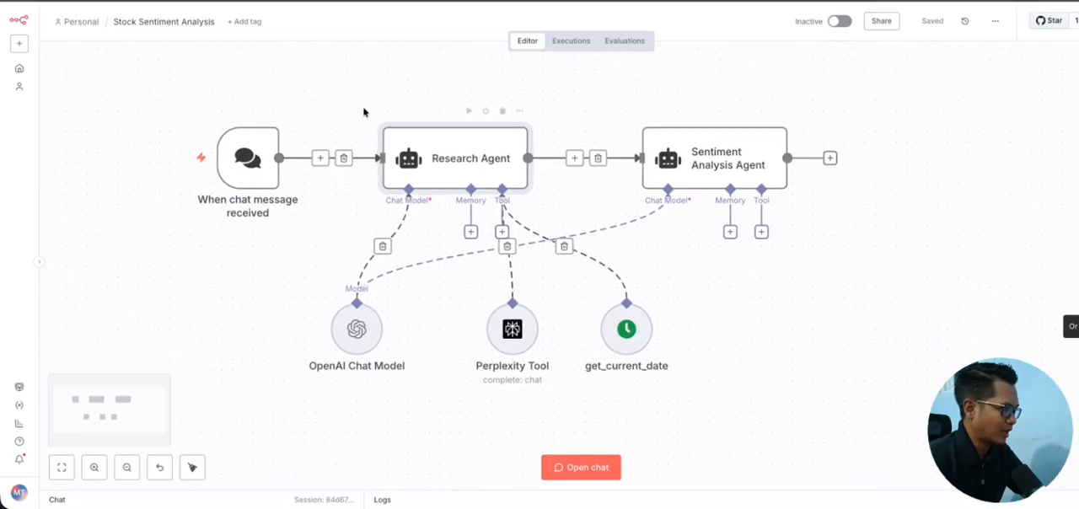
left_click_drag(468, 283, 719, 396)
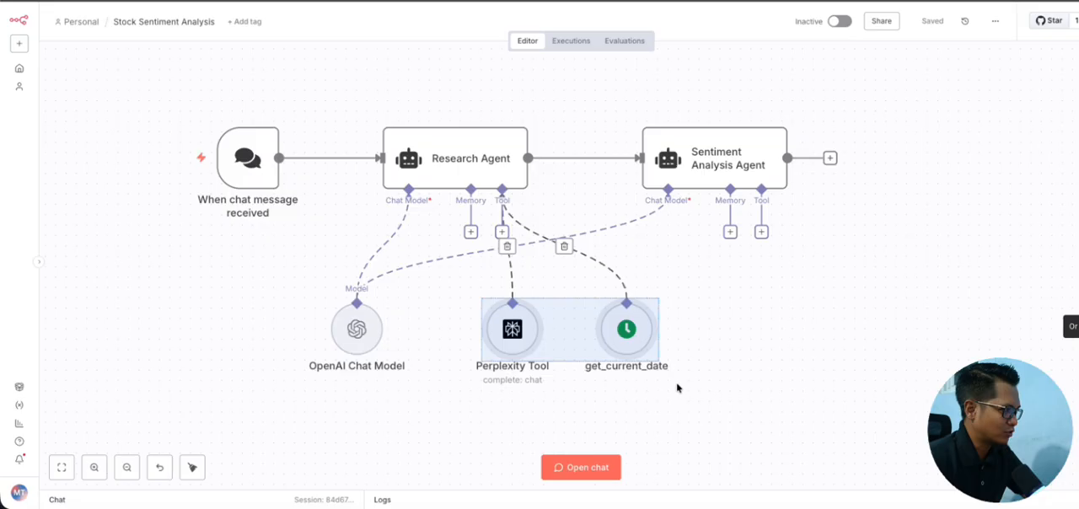
left_click(444, 336)
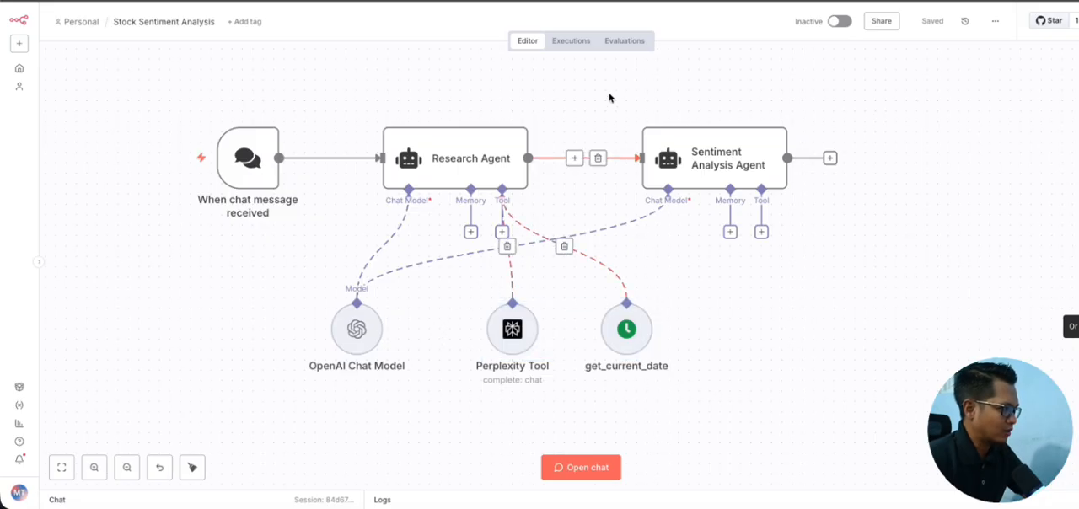
left_click_drag(607, 102, 911, 251)
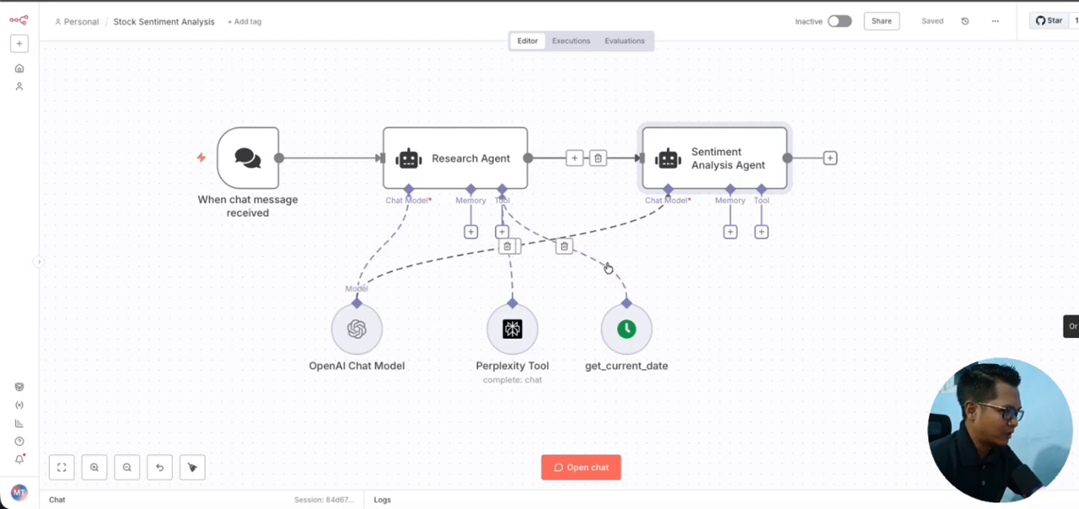
Step: Add a Sentiment Analysis node to the workflow, view its parameters, and delete it again
right_click(853, 240)
right_click(861, 209)
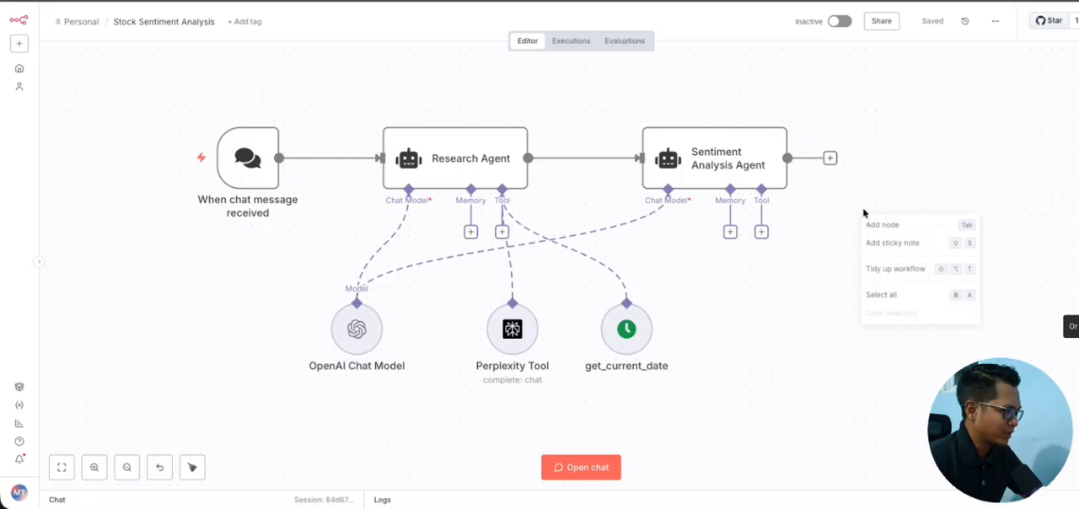
left_click(867, 218)
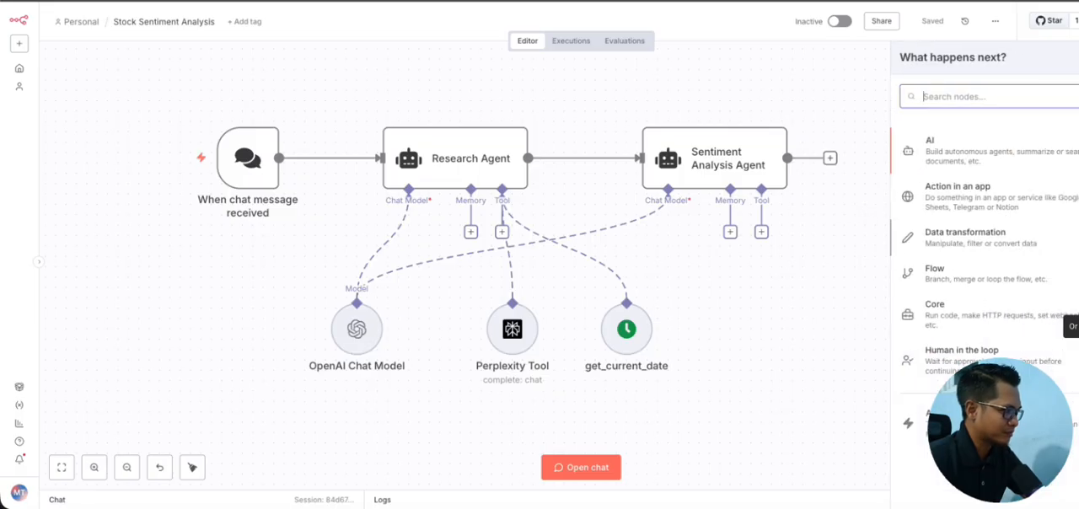
type("sentim")
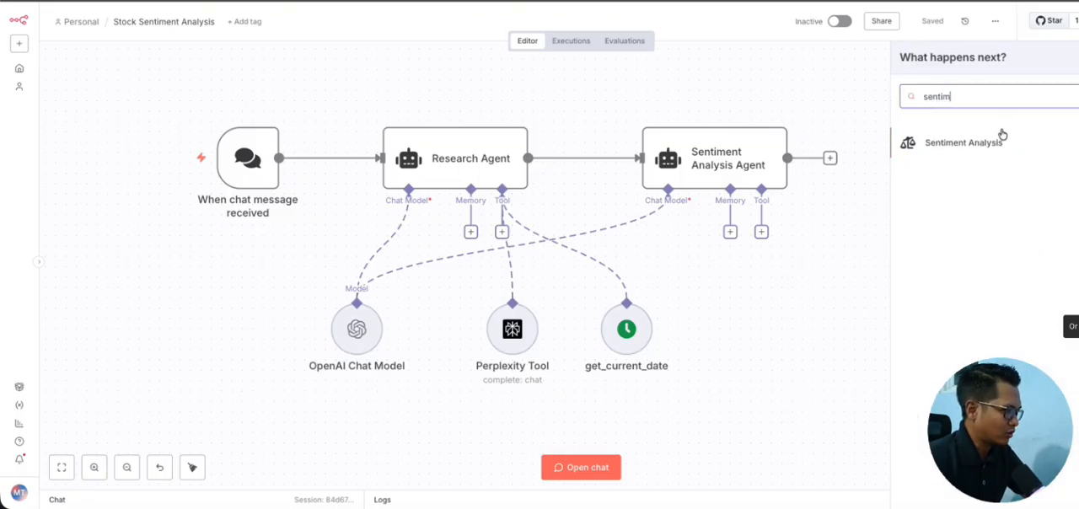
left_click(997, 143)
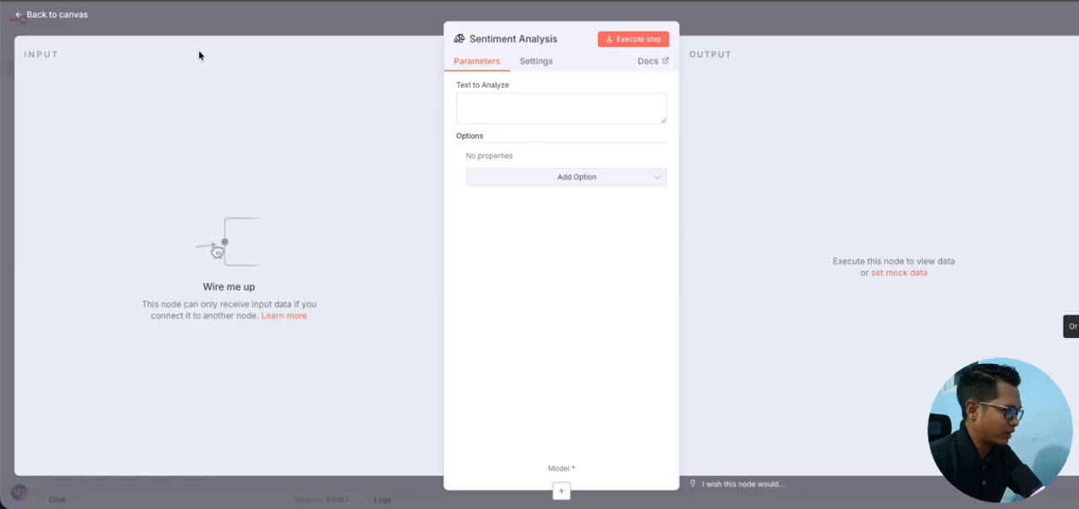
left_click(60, 18)
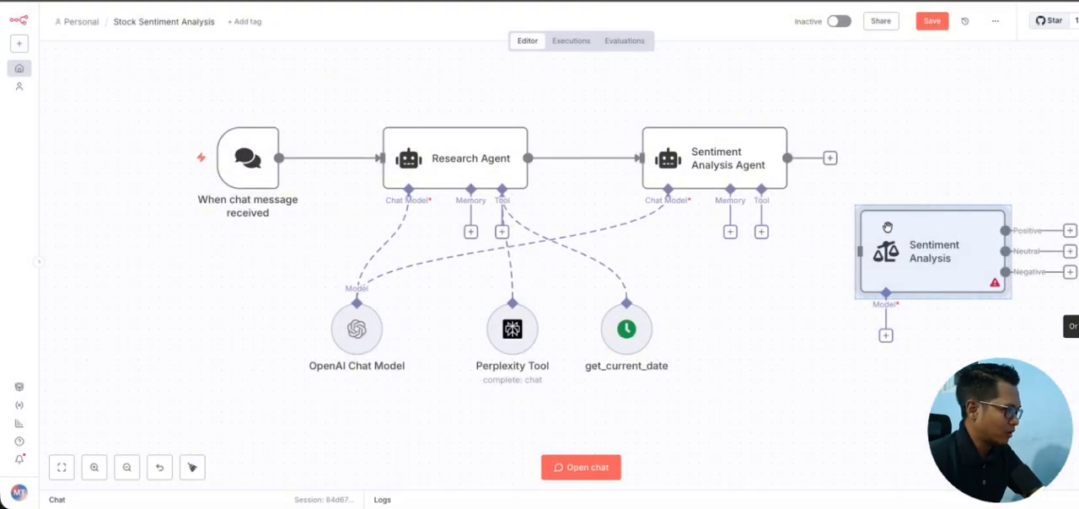
key("Delete")
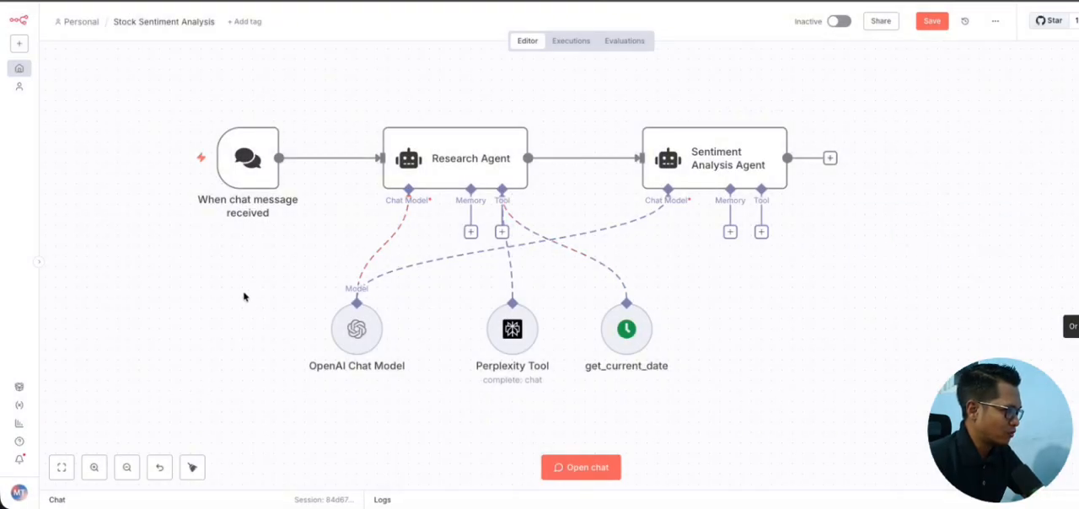
Step: Check the OpenAI Chat Model node's credential and model settings, and return to the canvas
left_click_drag(253, 275, 422, 389)
double_click(374, 331)
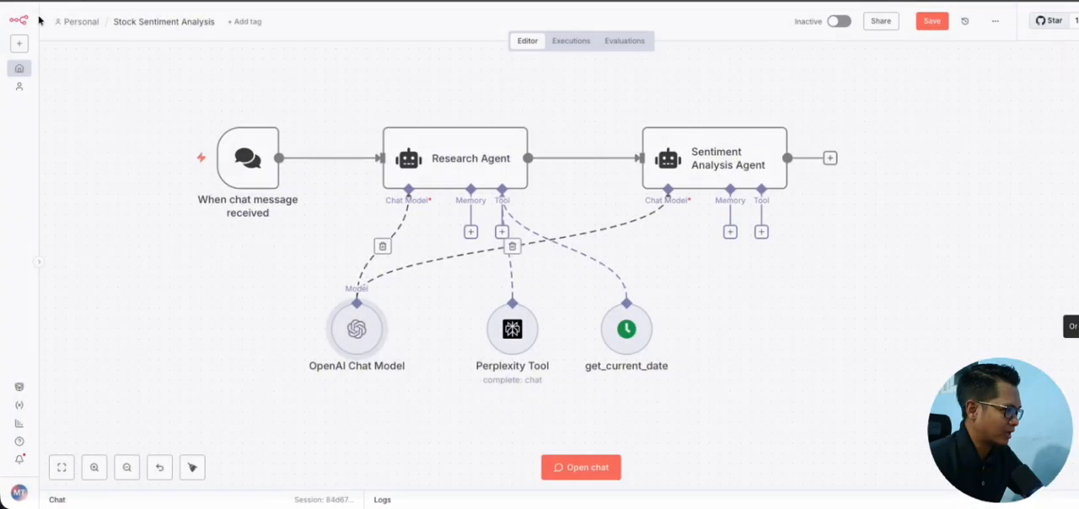
left_click(27, 16)
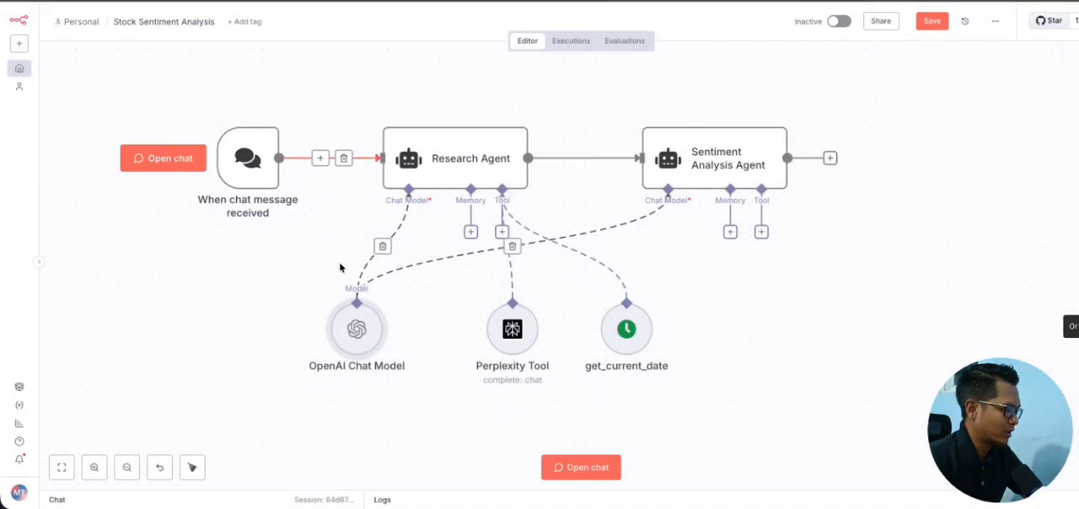
Step: Read the Research Agent's full system message in the expanded expression editor, and return to the canvas
scroll(455, 277, "left", 2)
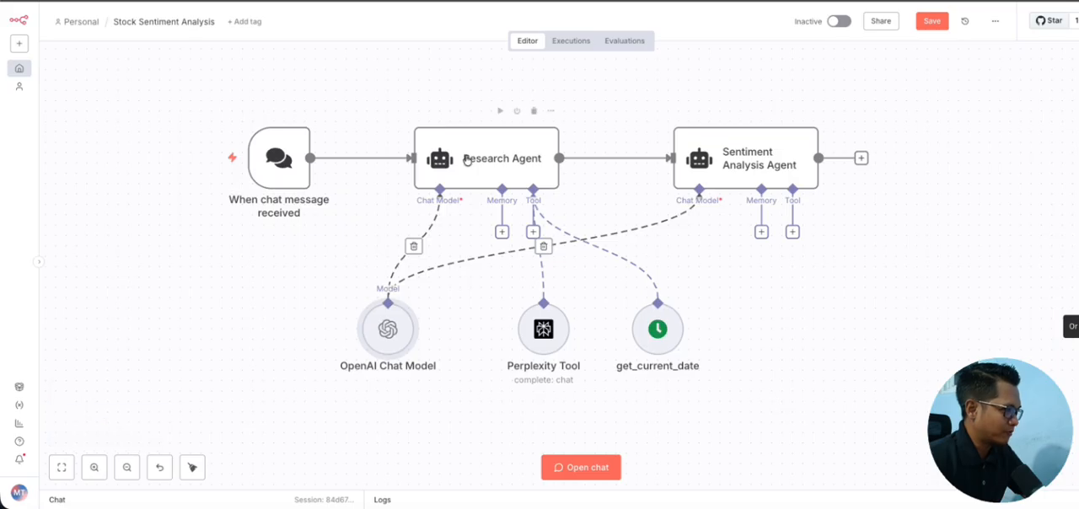
double_click(470, 160)
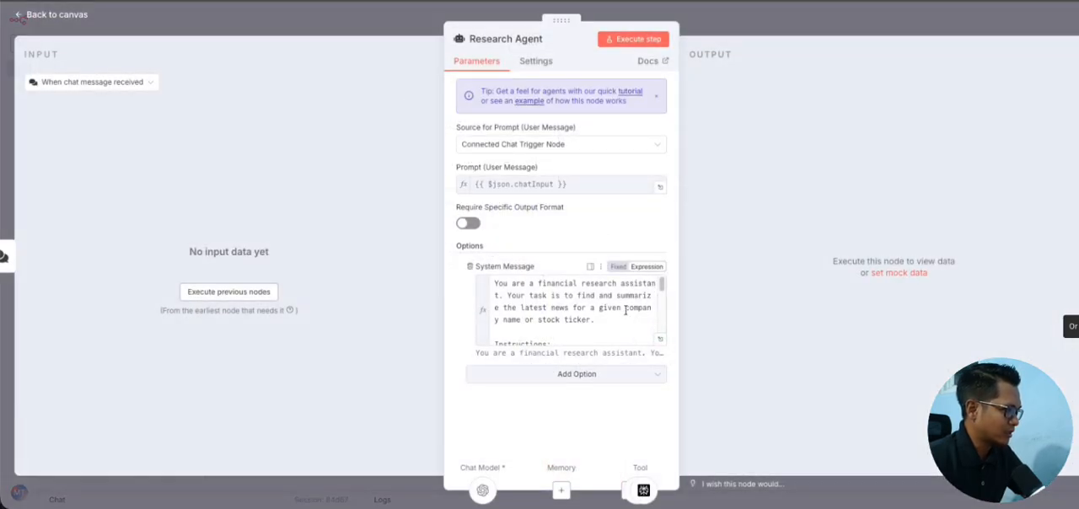
left_click(659, 340)
left_click_drag(257, 99, 355, 239)
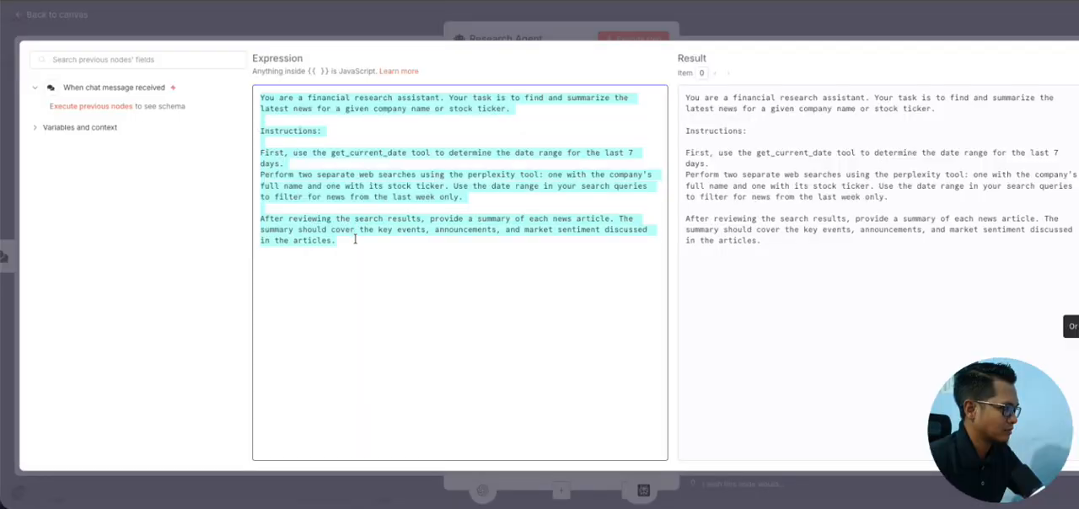
left_click(357, 244)
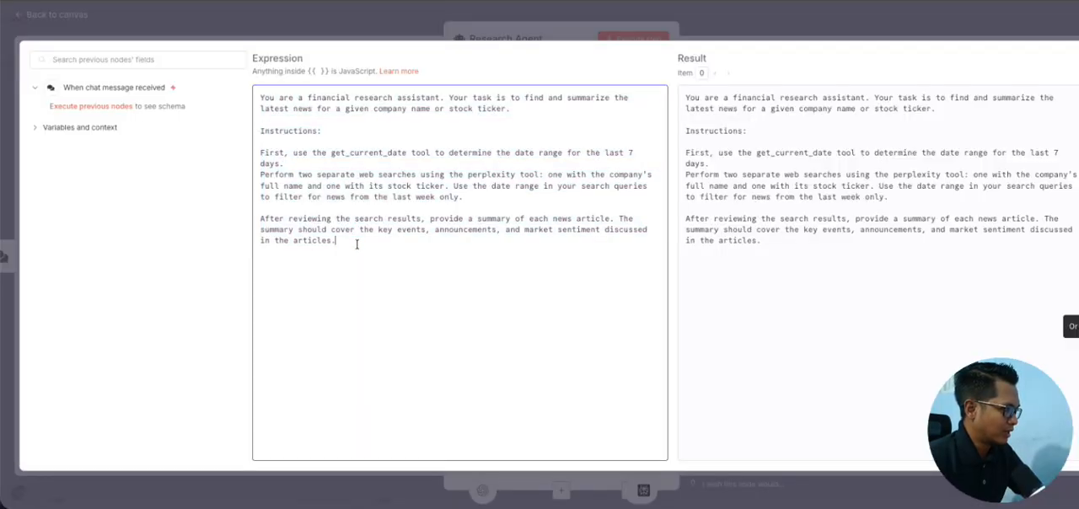
left_click(1075, 57)
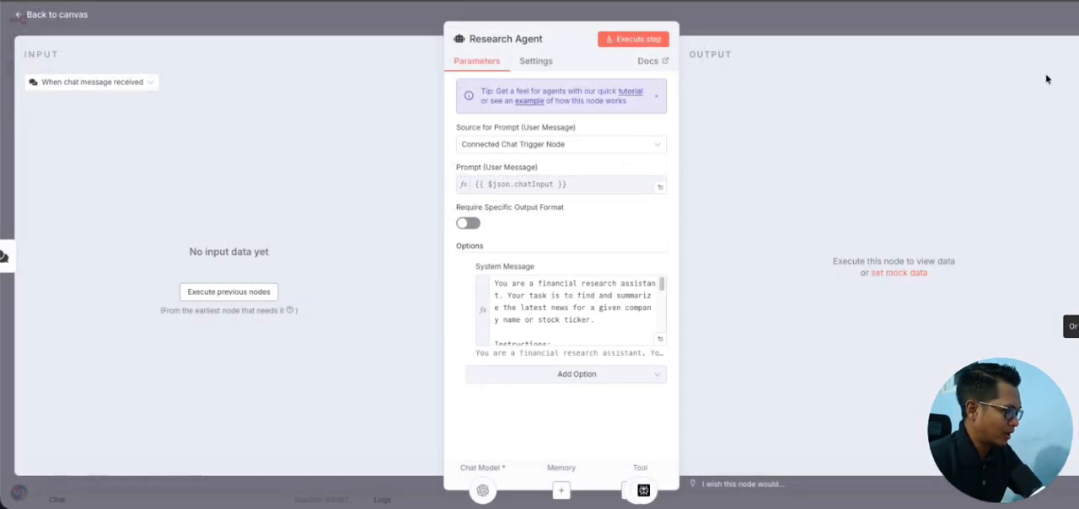
left_click(74, 17)
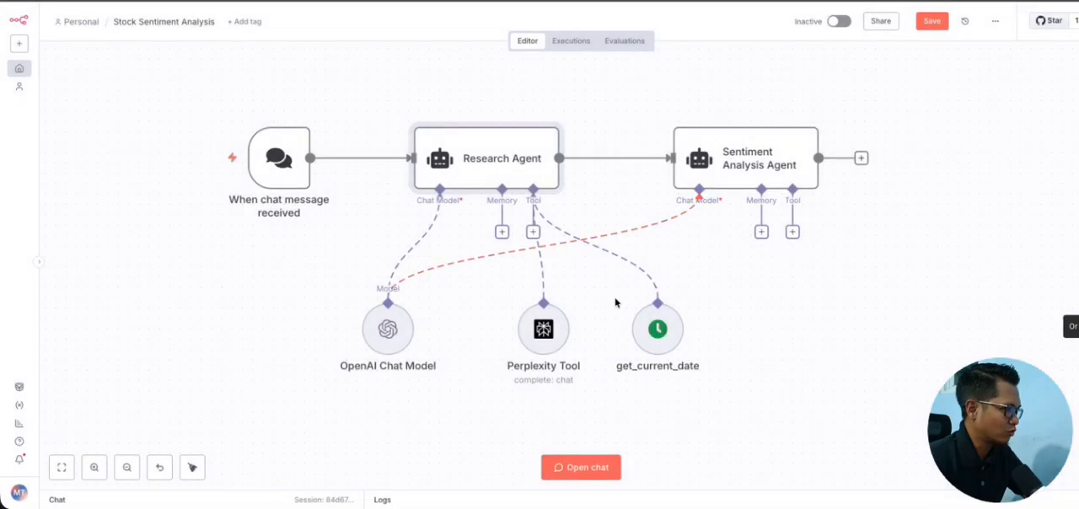
Step: Point out the get_current_date and Perplexity tools, and review the Perplexity Tool's parameters
left_click_drag(610, 293, 741, 404)
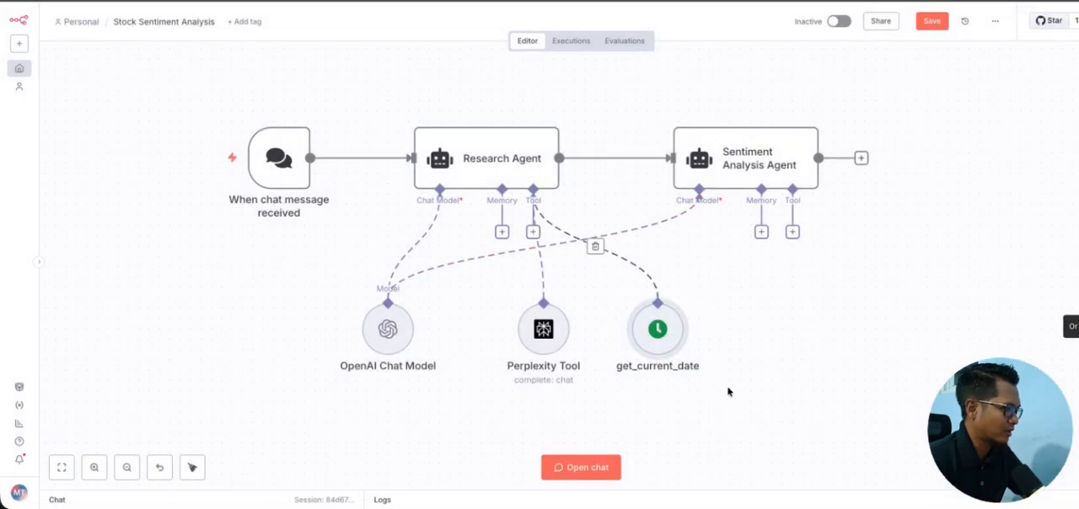
left_click(478, 288)
left_click_drag(478, 288, 605, 390)
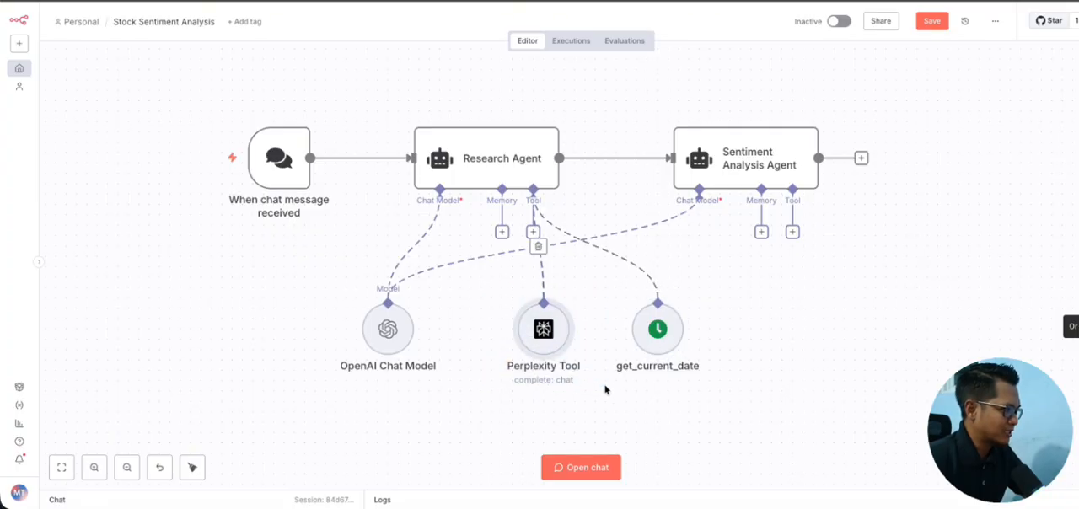
double_click(546, 331)
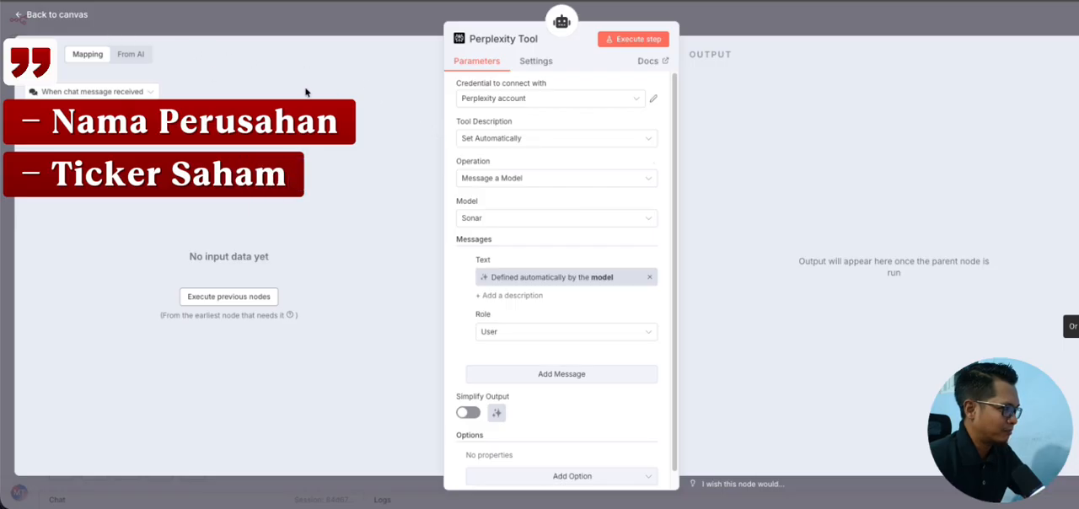
left_click(50, 18)
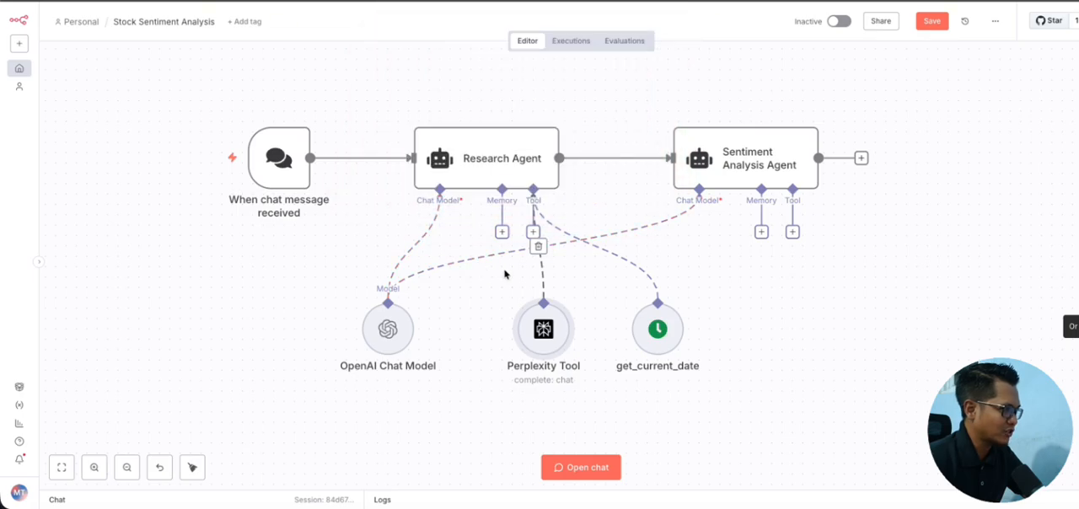
scroll(505, 274, "down", 2)
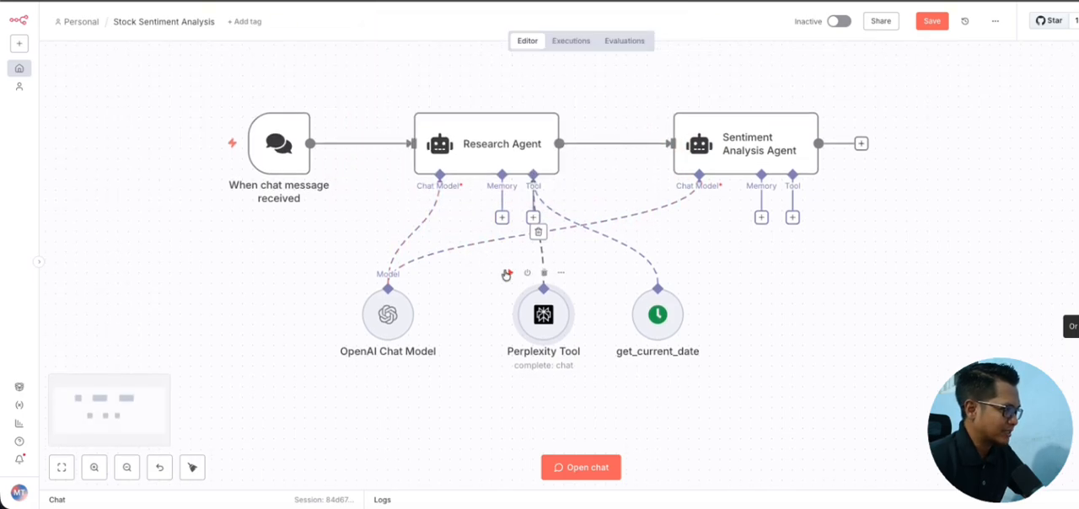
scroll(506, 275, "down", 2)
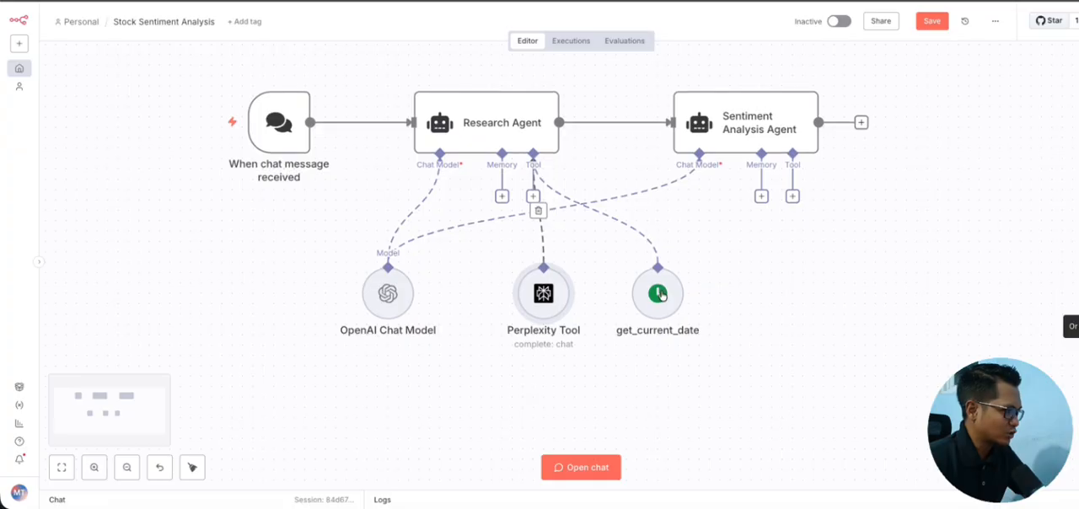
scroll(566, 284, "down", 3)
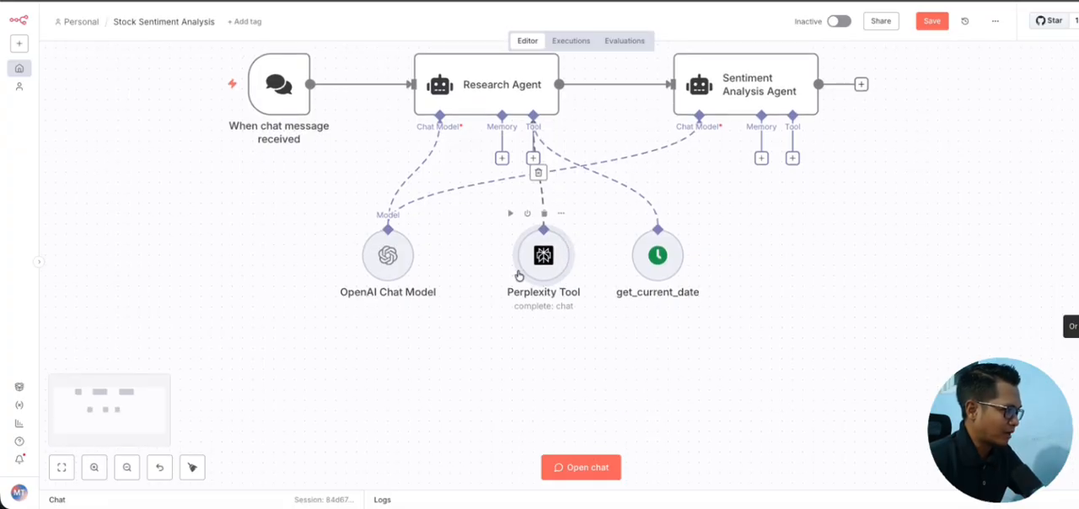
scroll(523, 273, "up", 3)
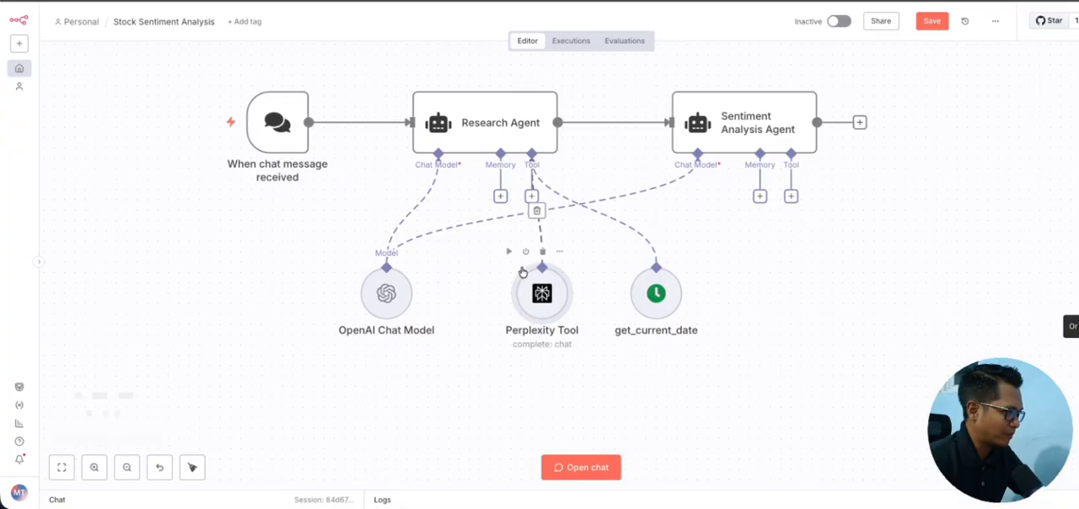
scroll(523, 272, "left", 2)
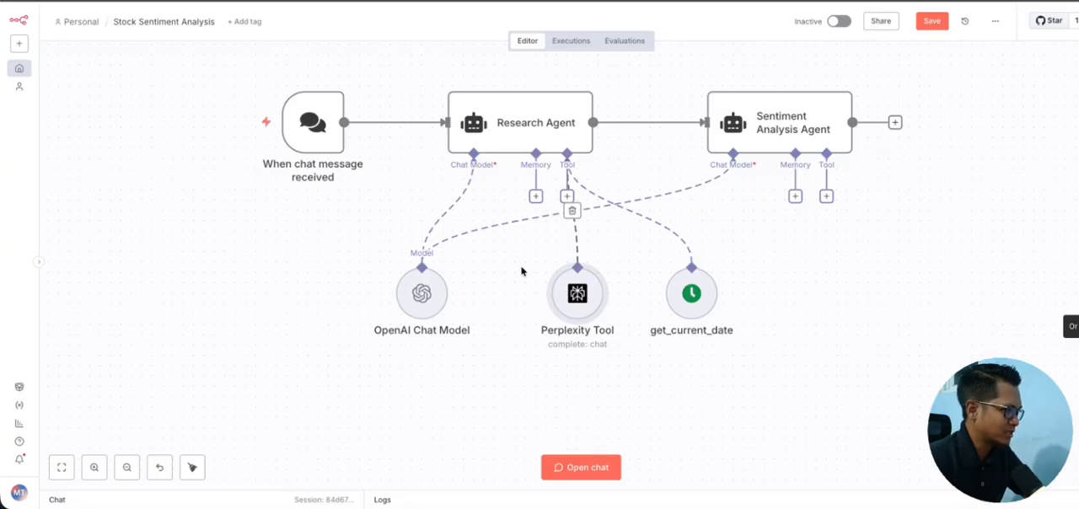
left_click_drag(523, 272, 629, 349)
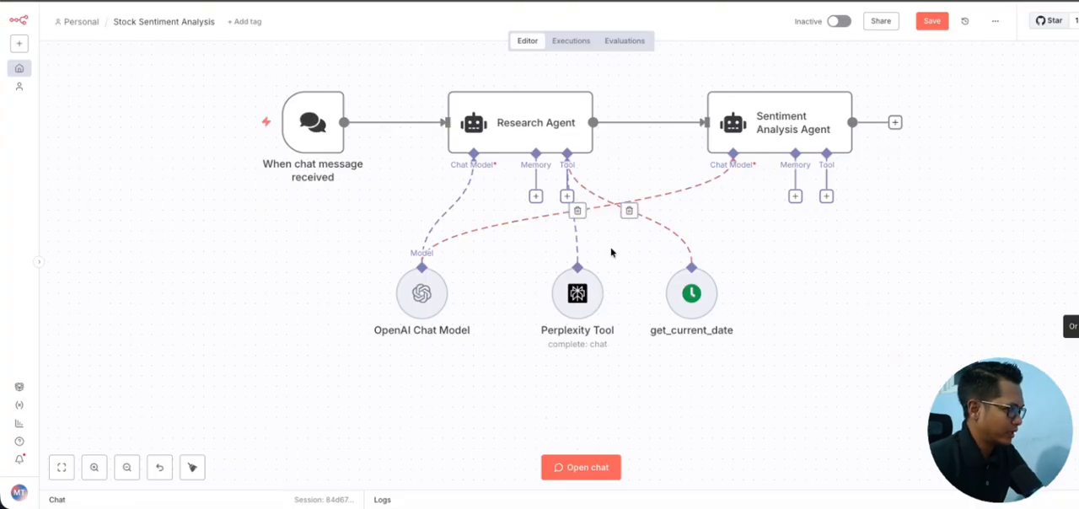
Step: Review the Perplexity Tool's credential, tool description, operation, model and message parameters, and return to the canvas
double_click(583, 285)
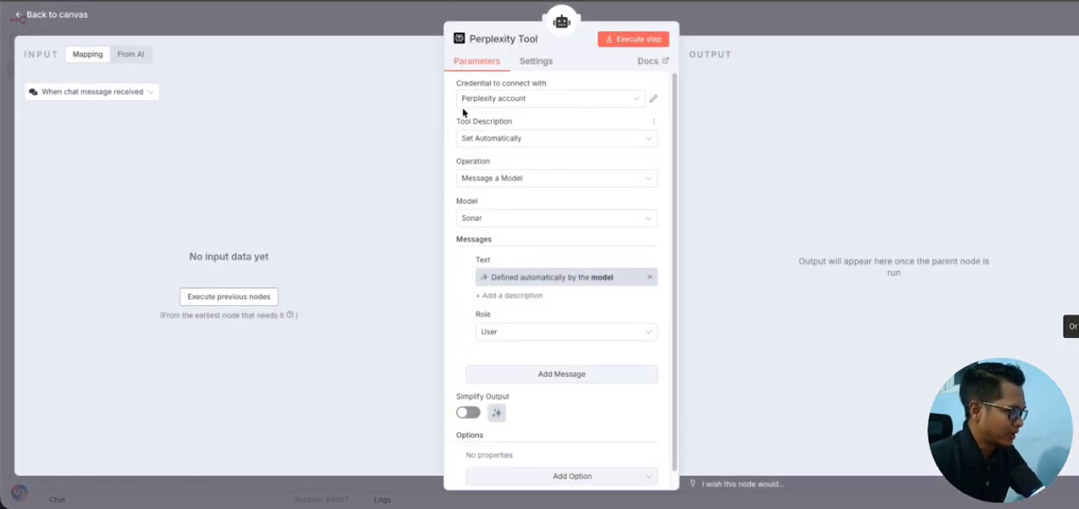
left_click_drag(451, 84, 570, 215)
left_click(456, 265)
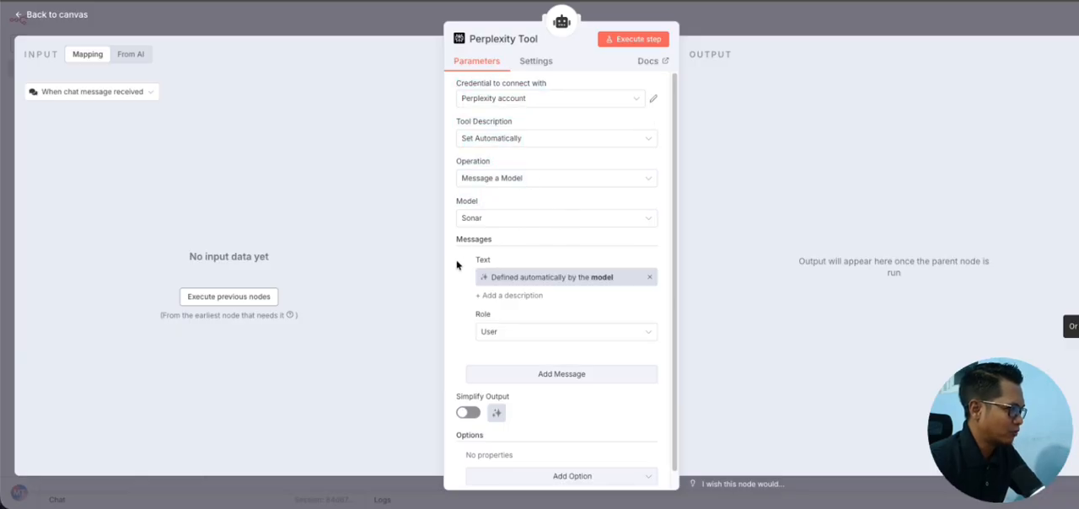
scroll(541, 299, "down", 1)
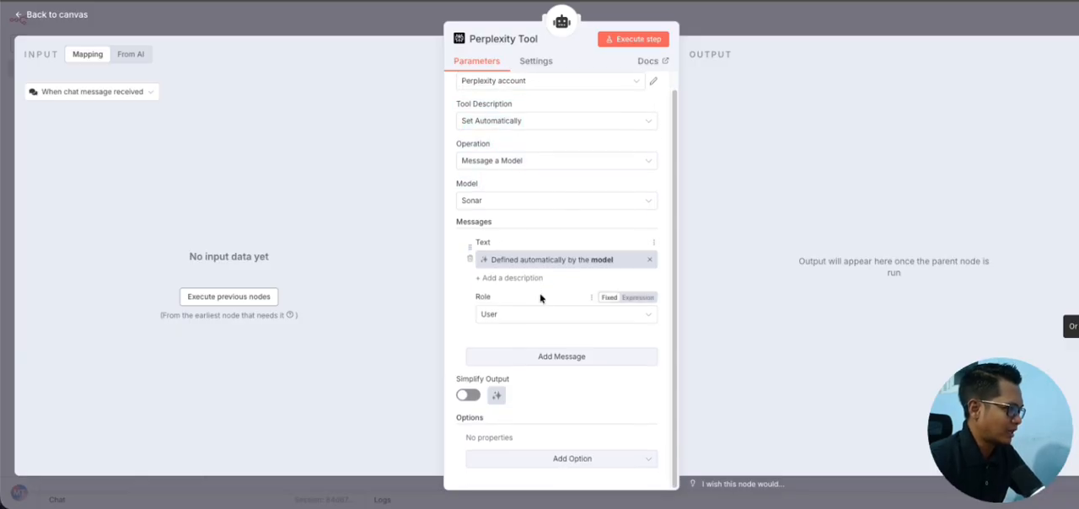
scroll(539, 293, "up", 1)
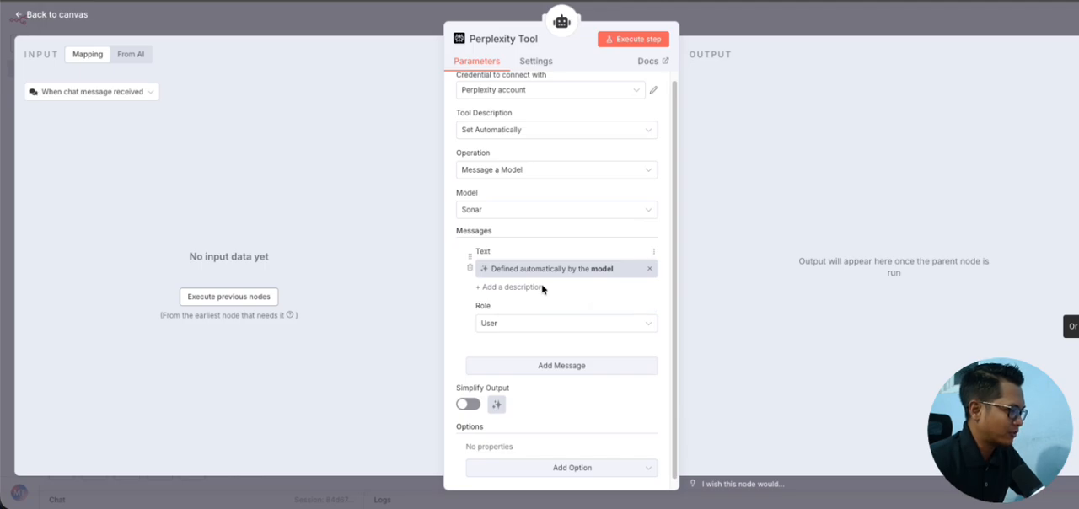
scroll(507, 159, "up", 1)
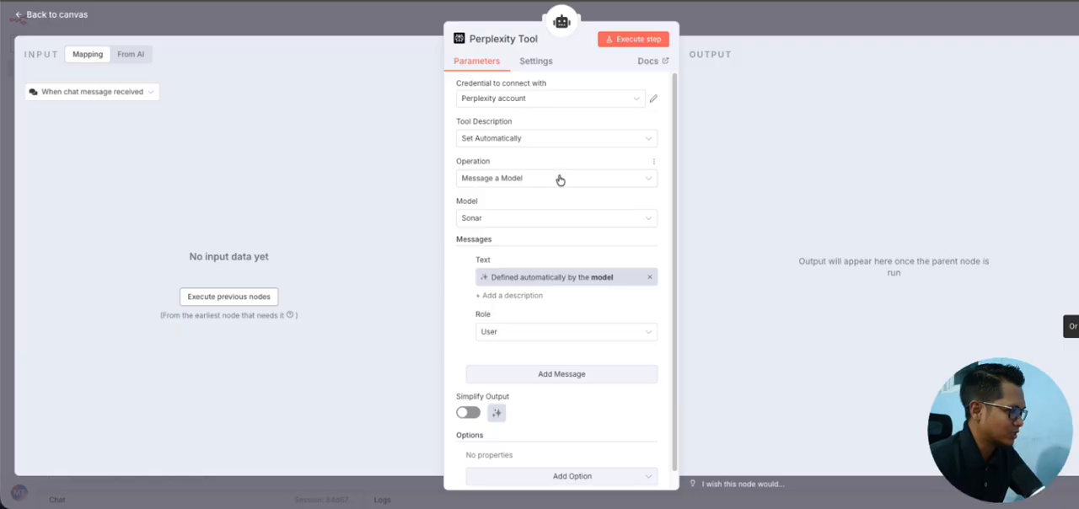
scroll(557, 182, "down", 1)
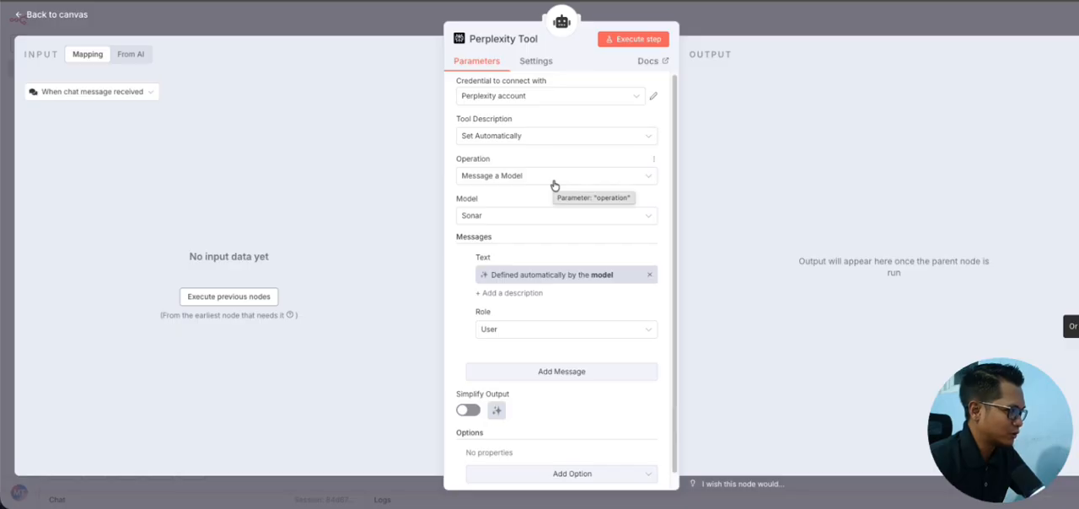
left_click(43, 13)
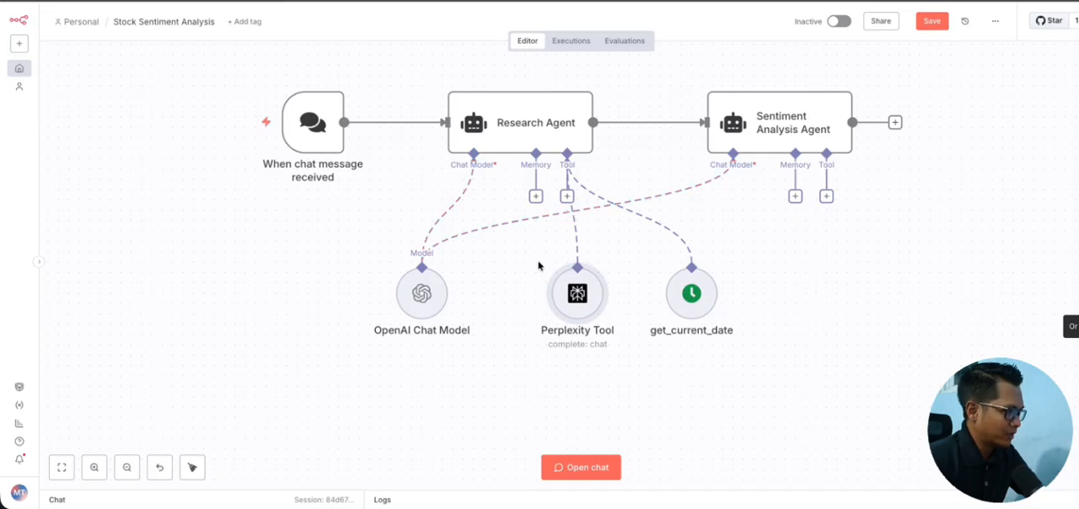
Step: Reopen the Perplexity Tool and check which Sonar models are available, leaving the model selection as it is
scroll(538, 266, "right", 2)
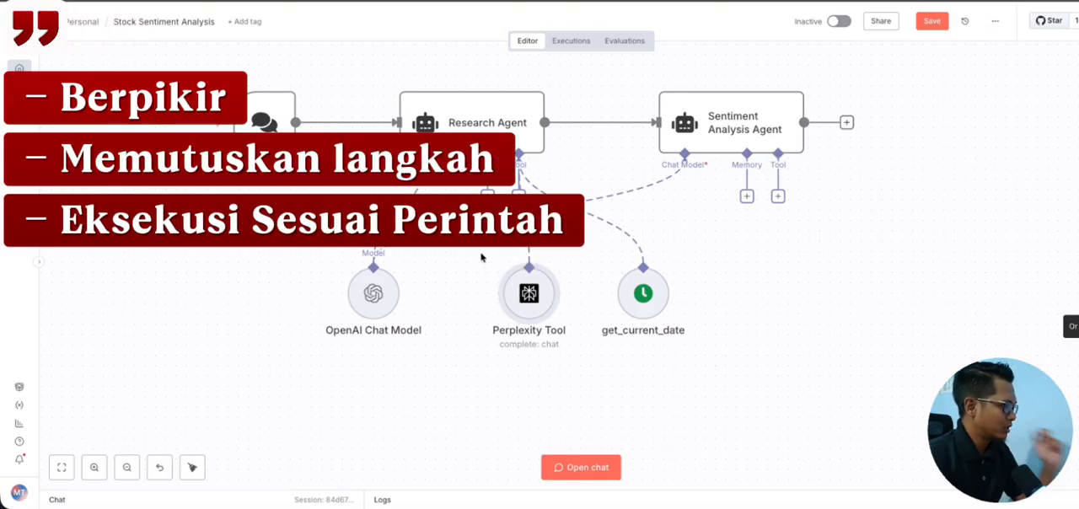
double_click(534, 299)
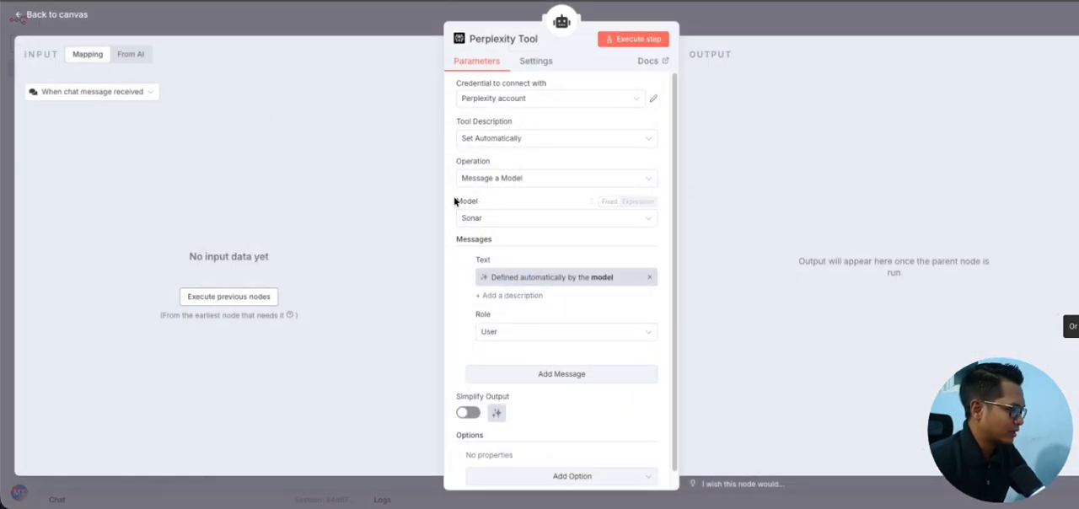
left_click_drag(457, 203, 483, 209)
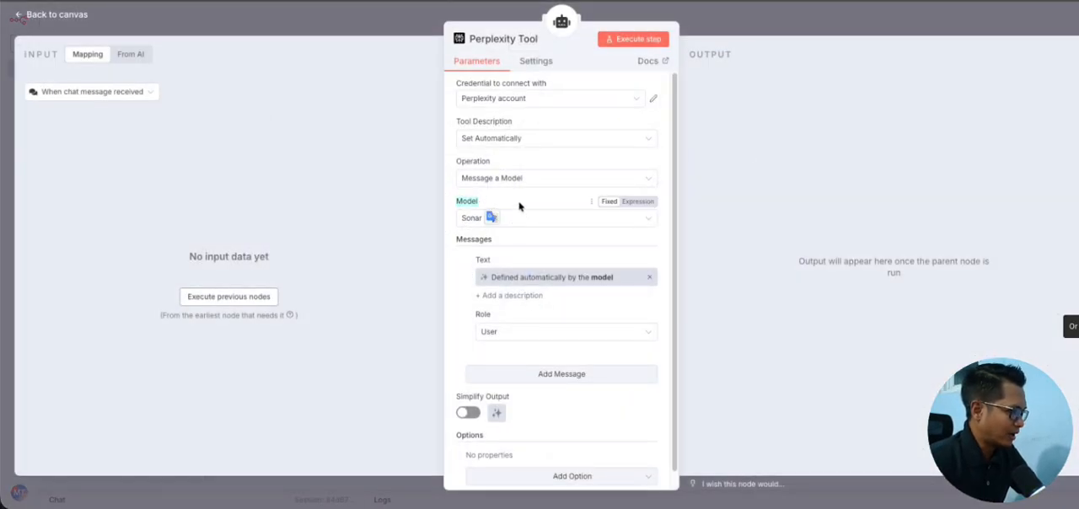
left_click(521, 221)
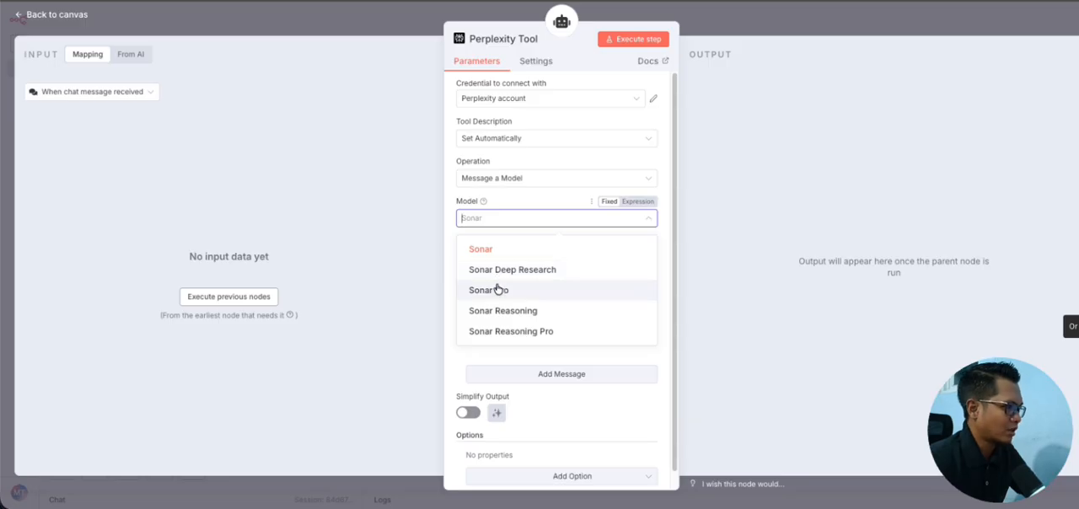
left_click(494, 197)
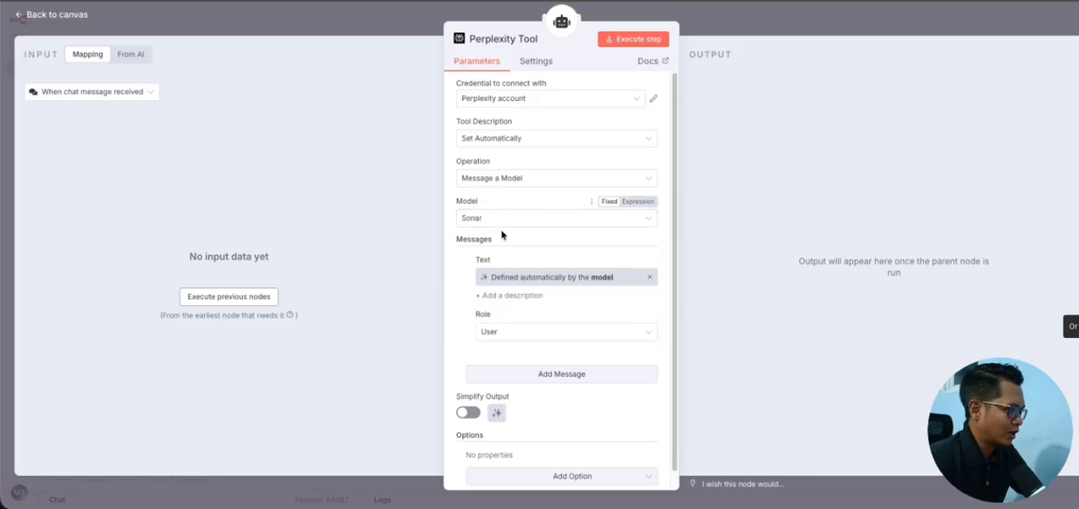
Step: Examine the Perplexity Tool's message role and its automatically defined text, and return to the canvas
scroll(476, 291, "down", 1)
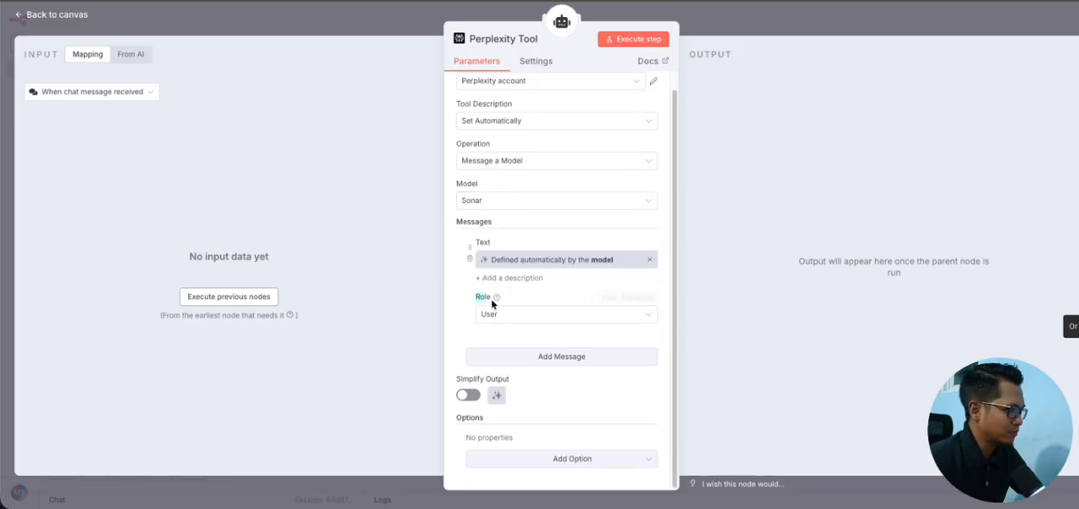
double_click(481, 298)
left_click_drag(475, 240, 621, 269)
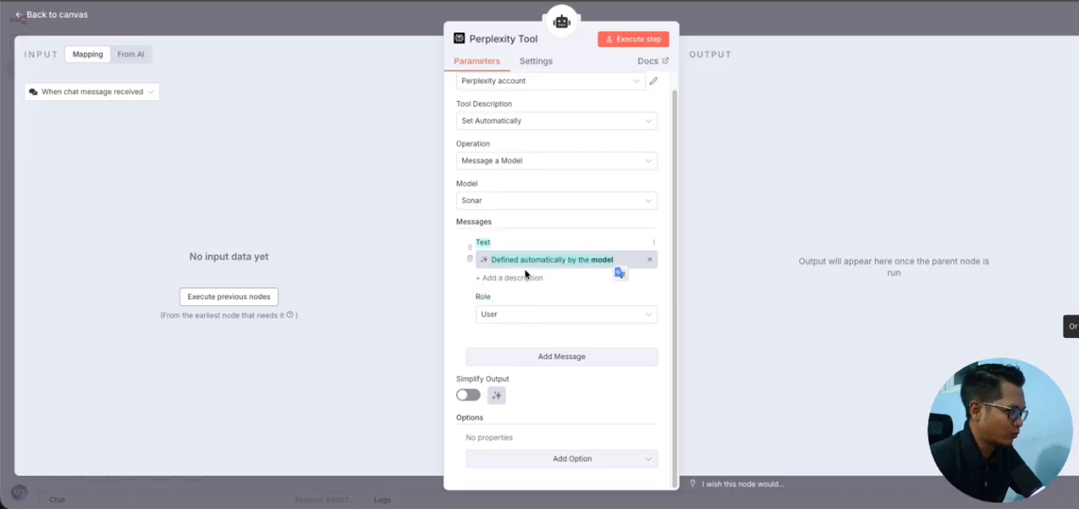
left_click(453, 295)
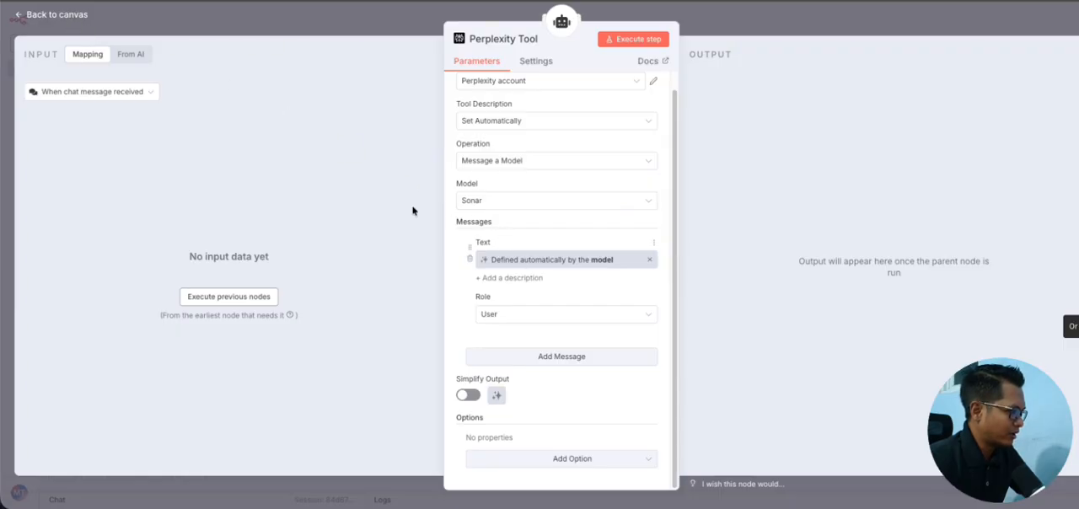
left_click(78, 15)
Step: Point out the get_current_date tool, the Research Agent with its connected nodes, and the Sentiment Analysis Agent on the canvas
left_click_drag(599, 255, 715, 324)
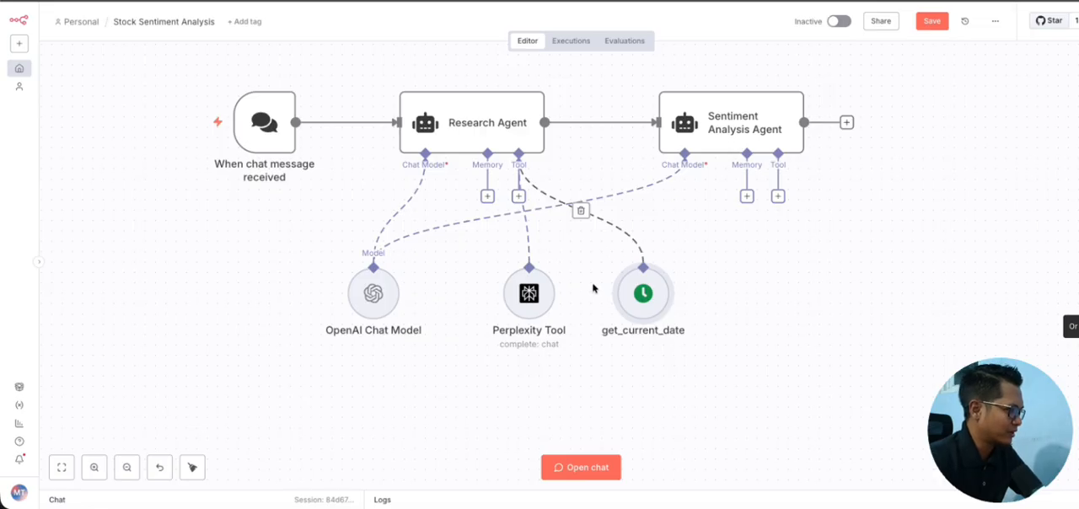
scroll(592, 289, "right", 2)
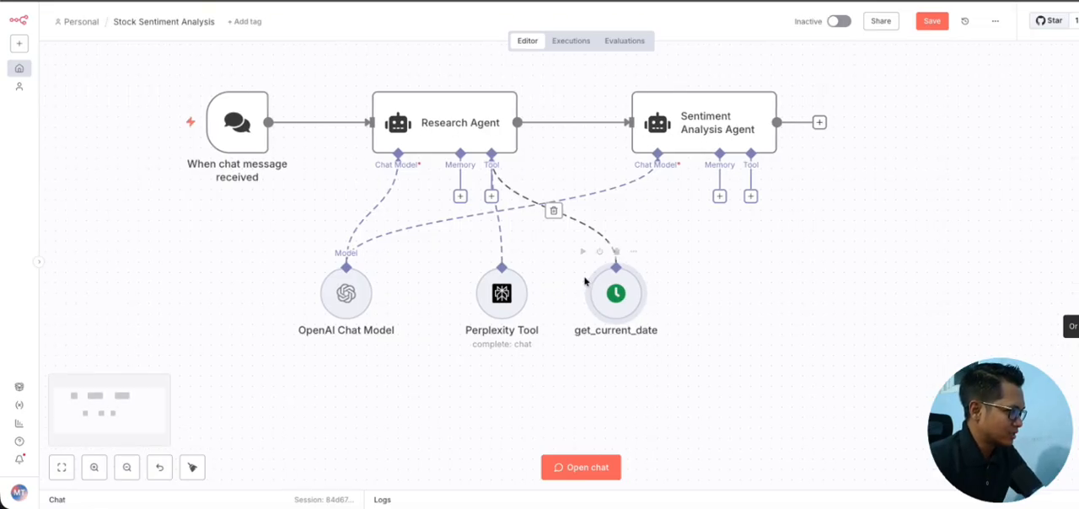
left_click_drag(348, 67, 622, 339)
left_click(713, 248)
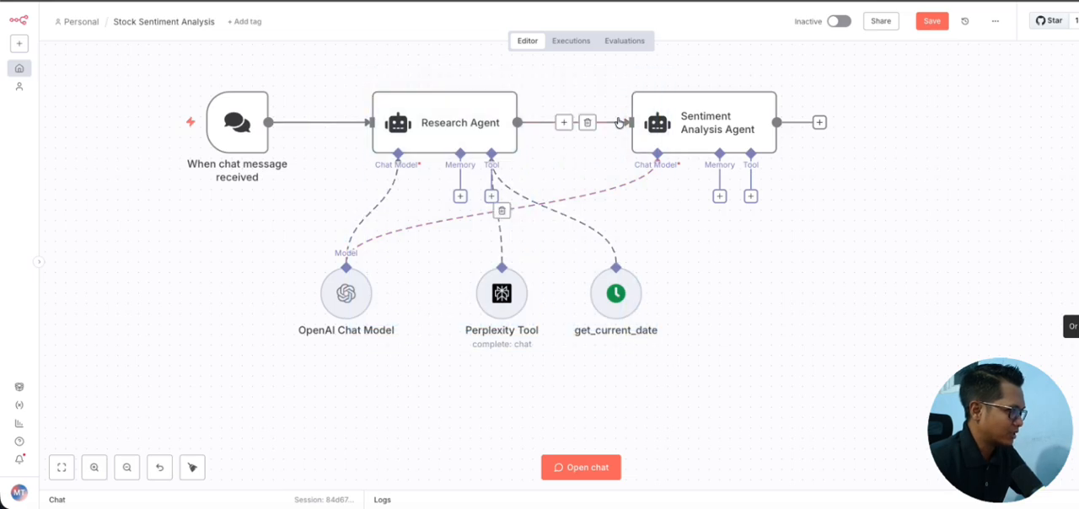
left_click_drag(599, 69, 875, 223)
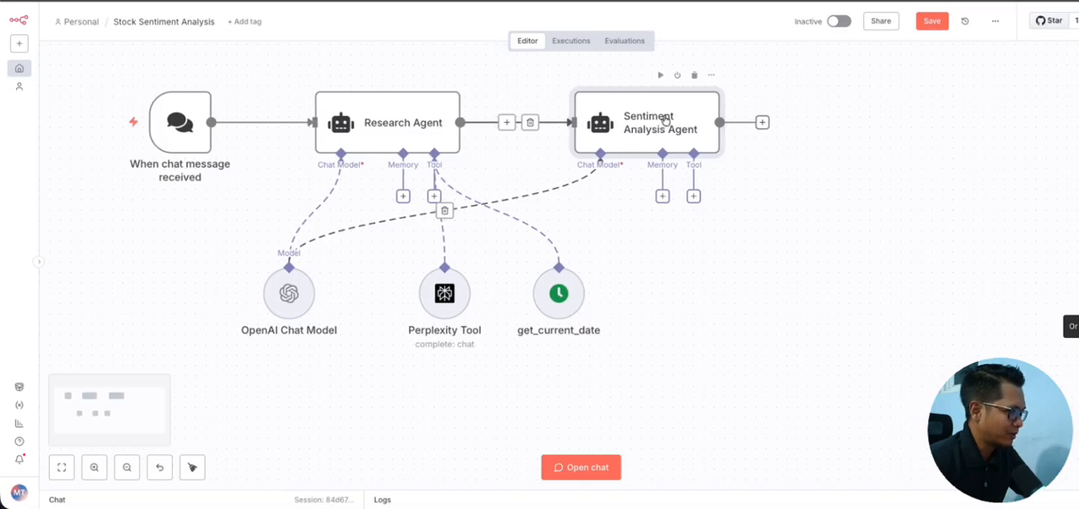
Step: Open the Sentiment Analysis Agent and examine the chat input and Research Agent output expressions in its user prompt
double_click(717, 123)
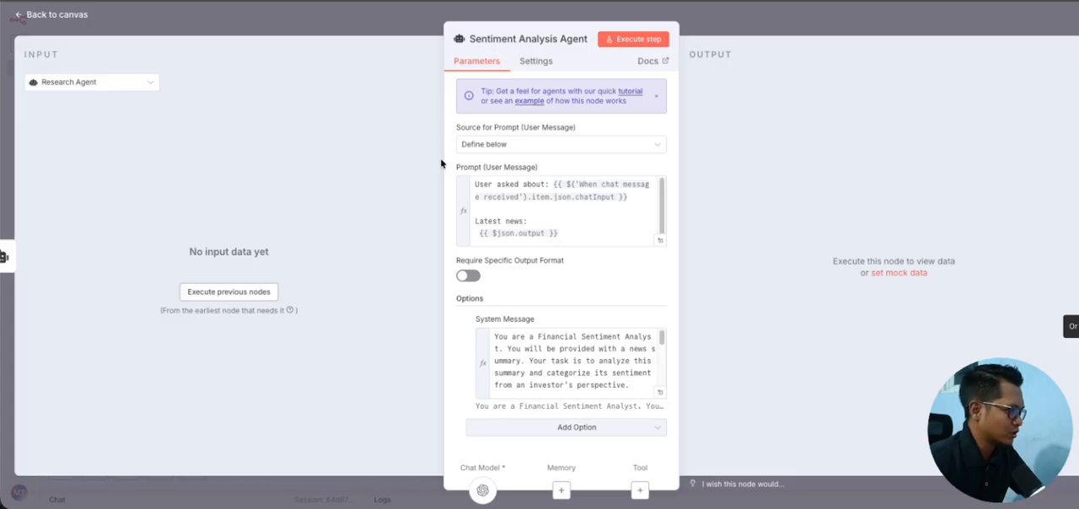
left_click(626, 199)
left_click_drag(455, 169, 556, 234)
left_click(559, 226)
left_click(581, 209)
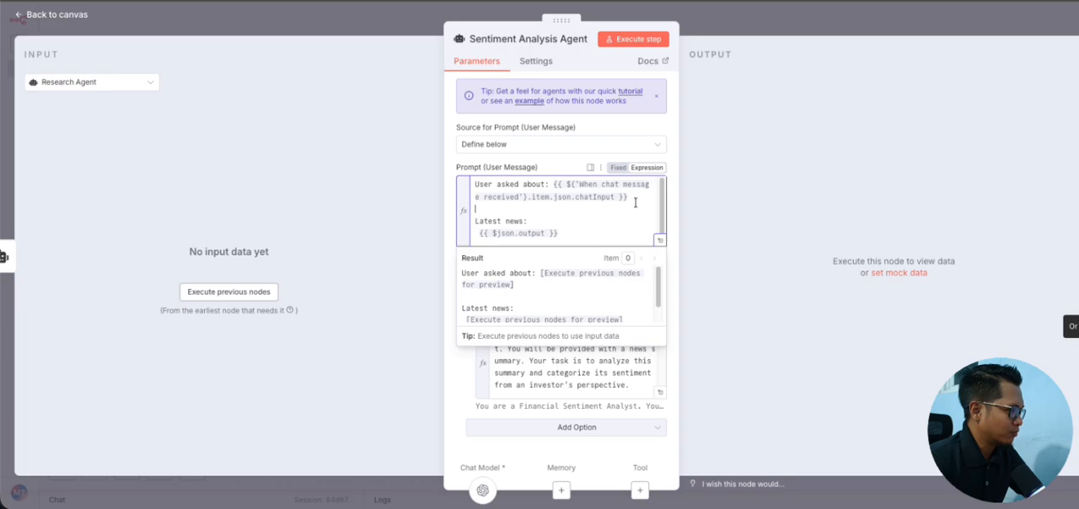
left_click_drag(636, 200, 573, 189)
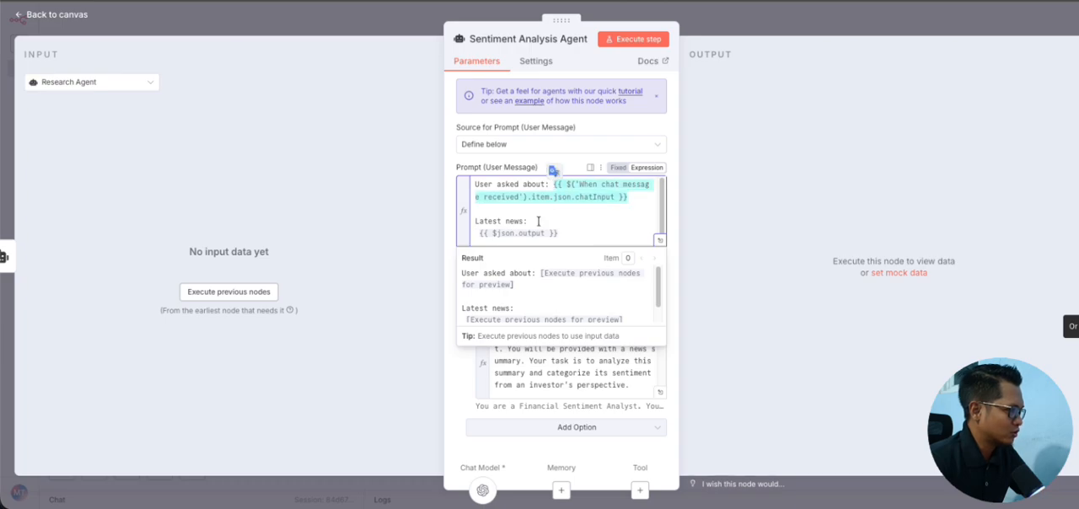
left_click_drag(570, 231, 477, 232)
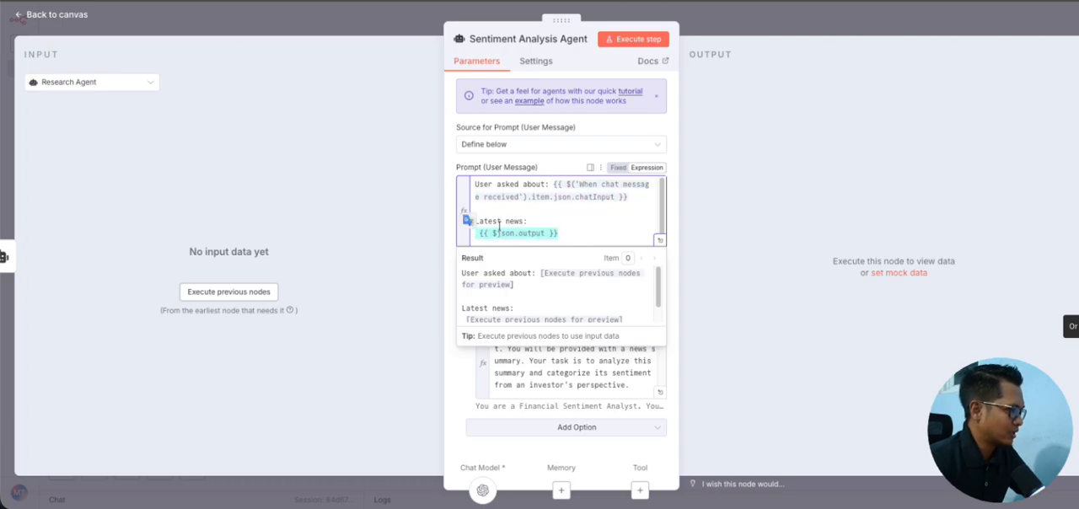
left_click(444, 314)
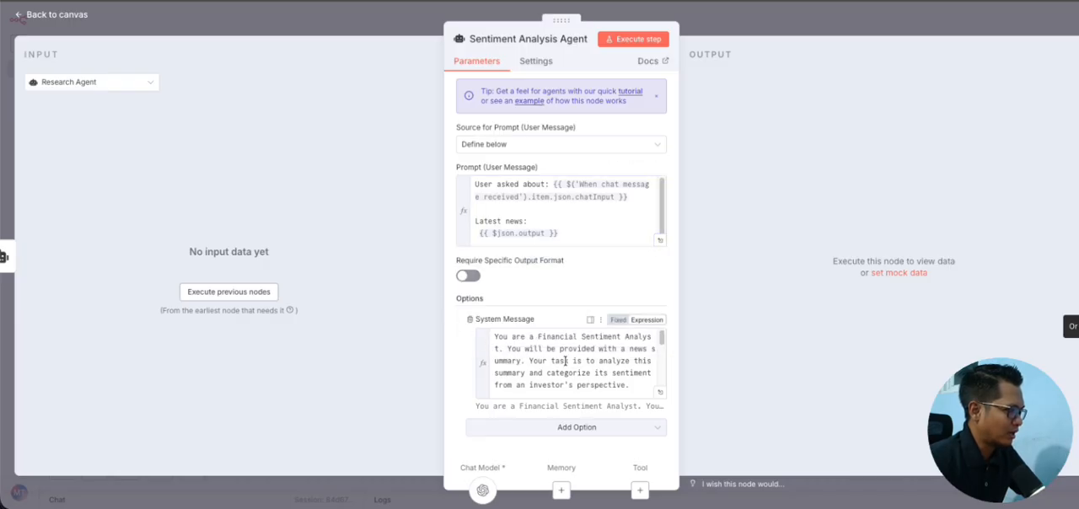
Step: Read the Sentiment Analysis Agent's full system message in the expanded expression editor, and return to the canvas
left_click(661, 394)
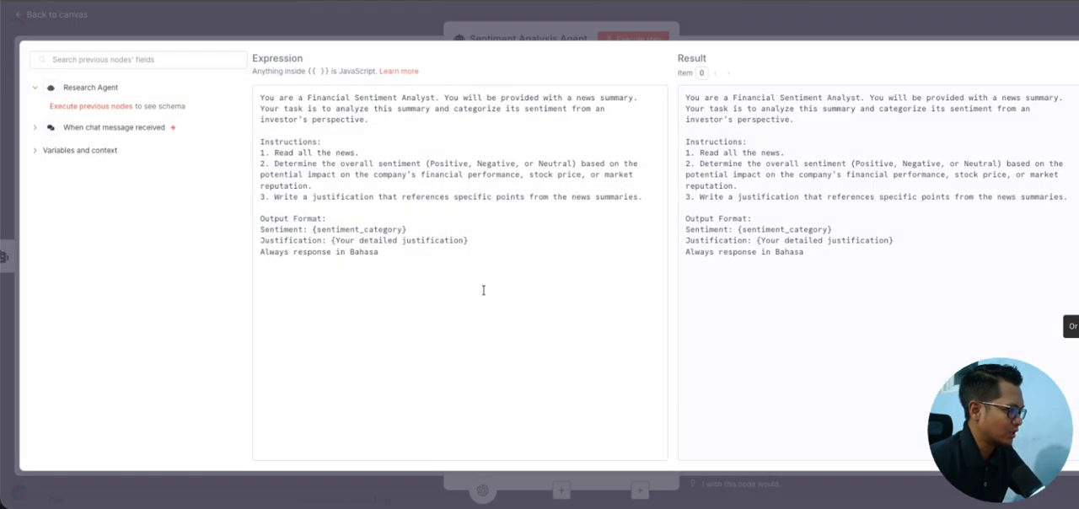
left_click_drag(391, 251, 259, 100)
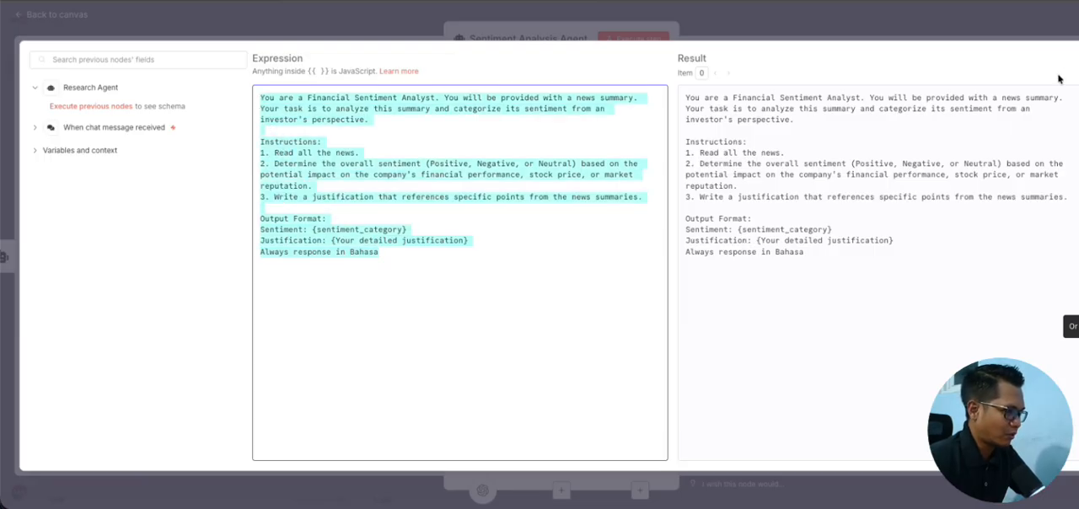
left_click(1078, 55)
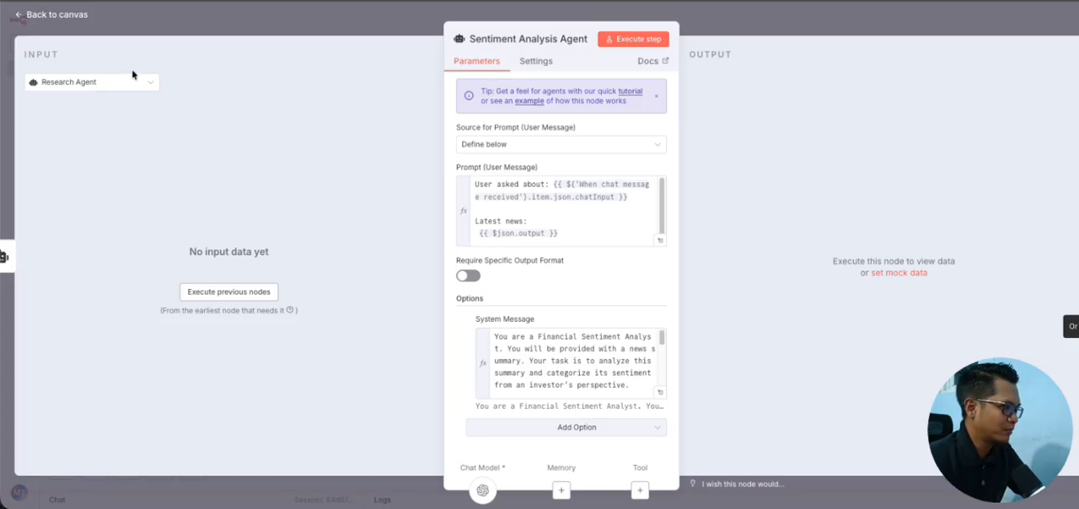
left_click(660, 392)
left_click(54, 11)
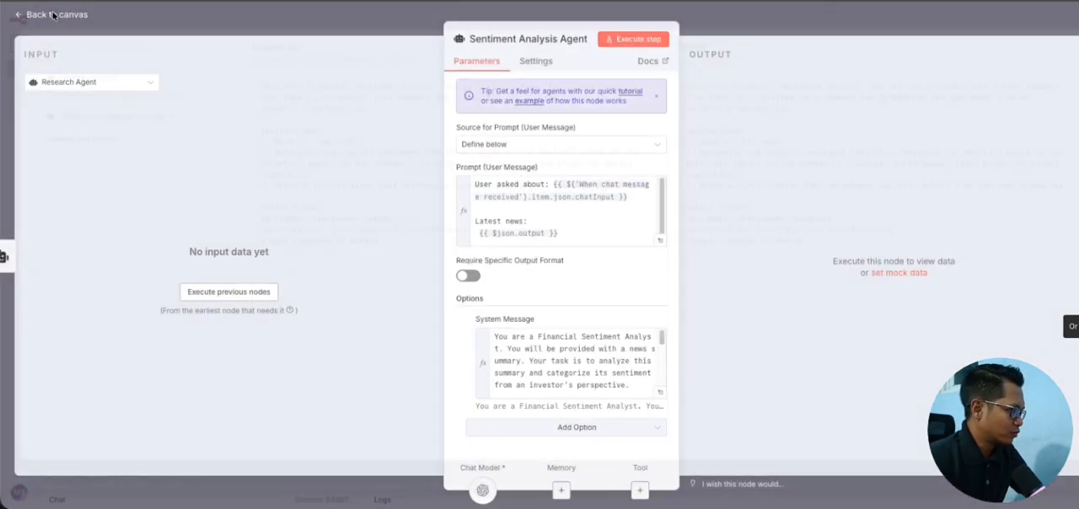
left_click(56, 13)
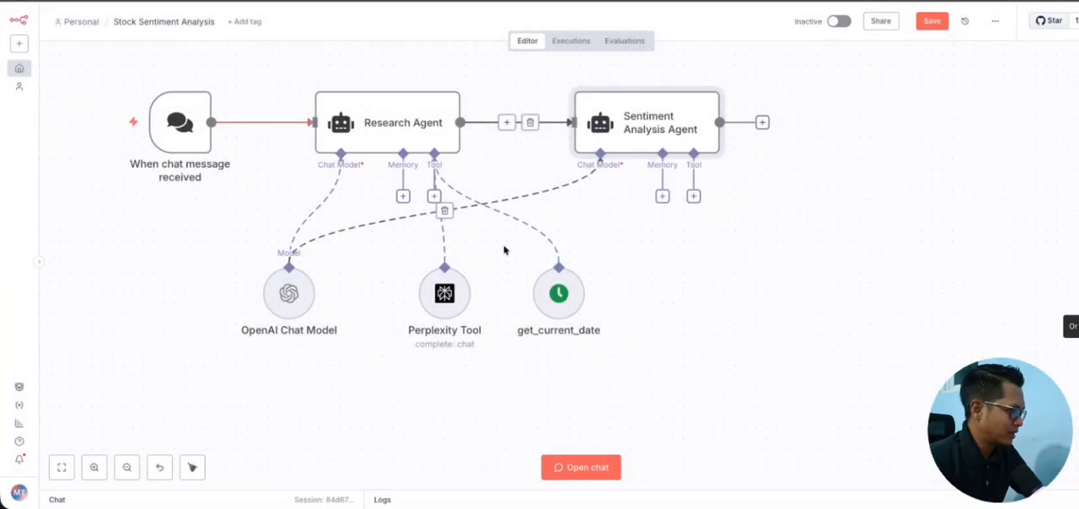
Step: Highlight the entire workflow by selecting all its nodes, and clear the selection
scroll(504, 249, "left", 1)
scroll(504, 250, "left", 1)
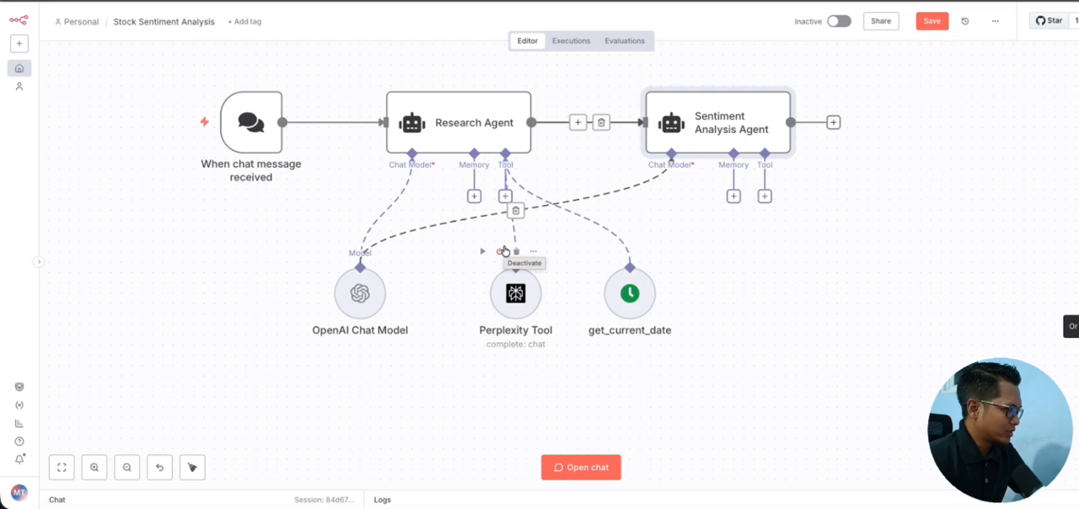
left_click_drag(199, 62, 835, 349)
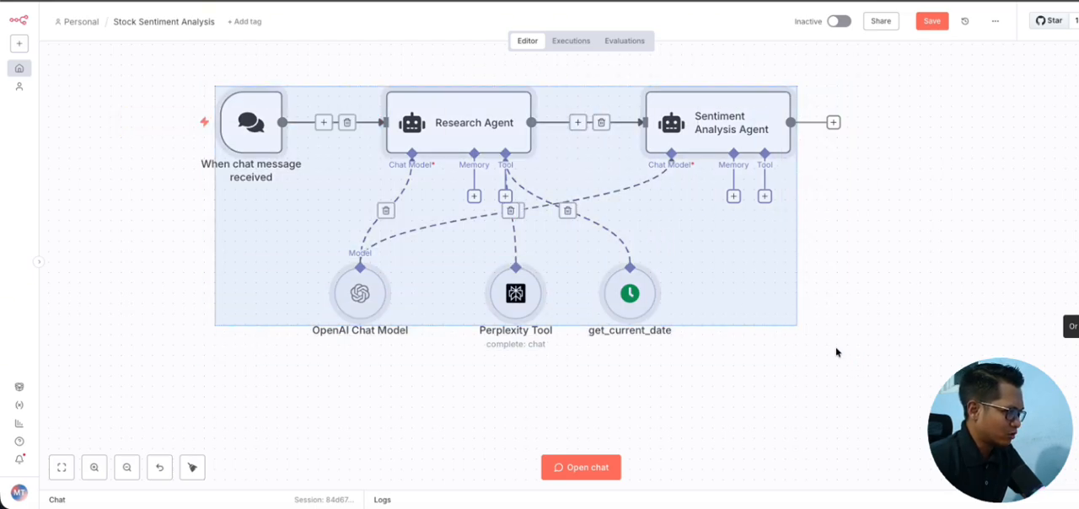
scroll(826, 346, "up", 1)
scroll(670, 339, "left", 1)
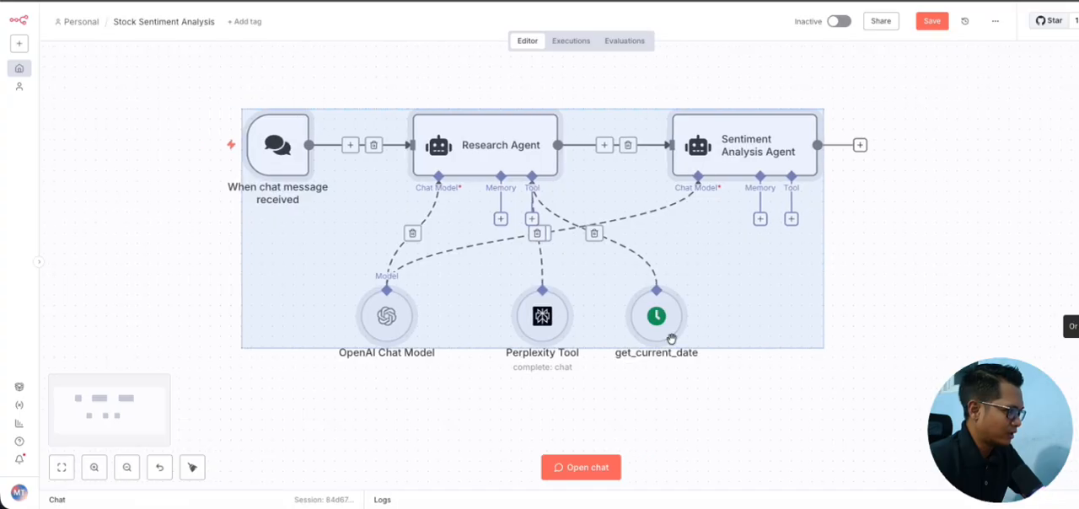
left_click(434, 397)
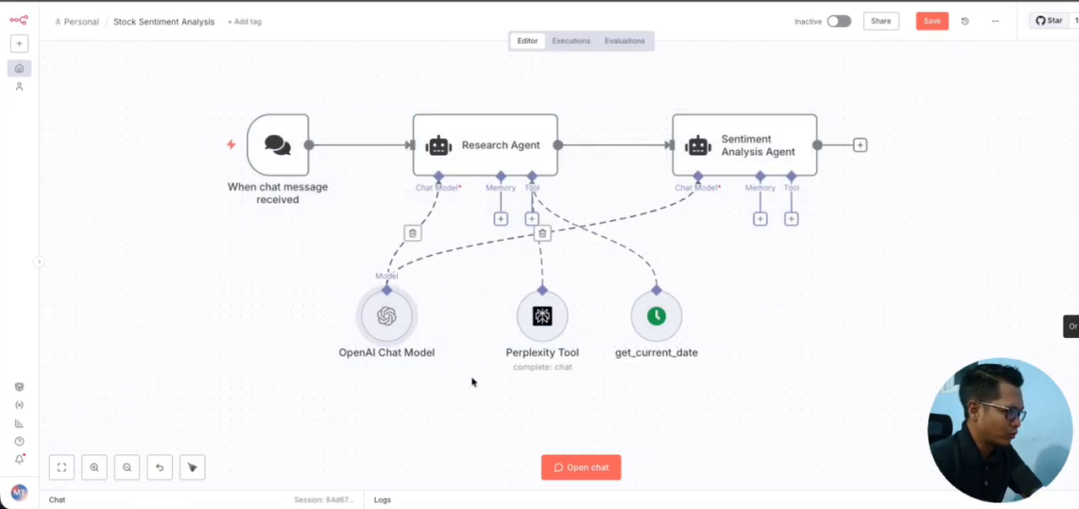
Step: Point out the Research Agent section and the Sentiment Analysis Agent as the workflow's two agents
left_click_drag(367, 94, 627, 298)
left_click_drag(647, 96, 906, 229)
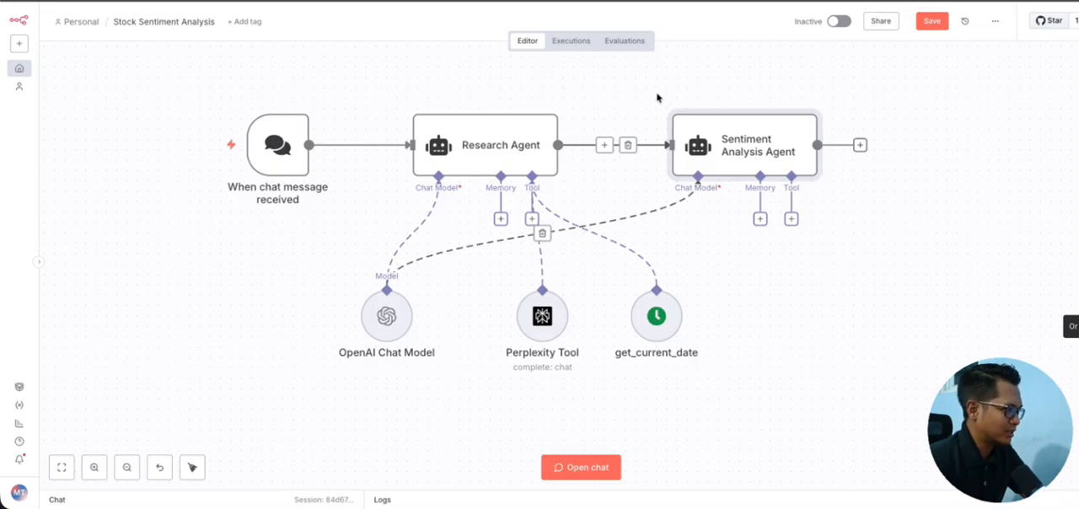
scroll(643, 165, "left", 5)
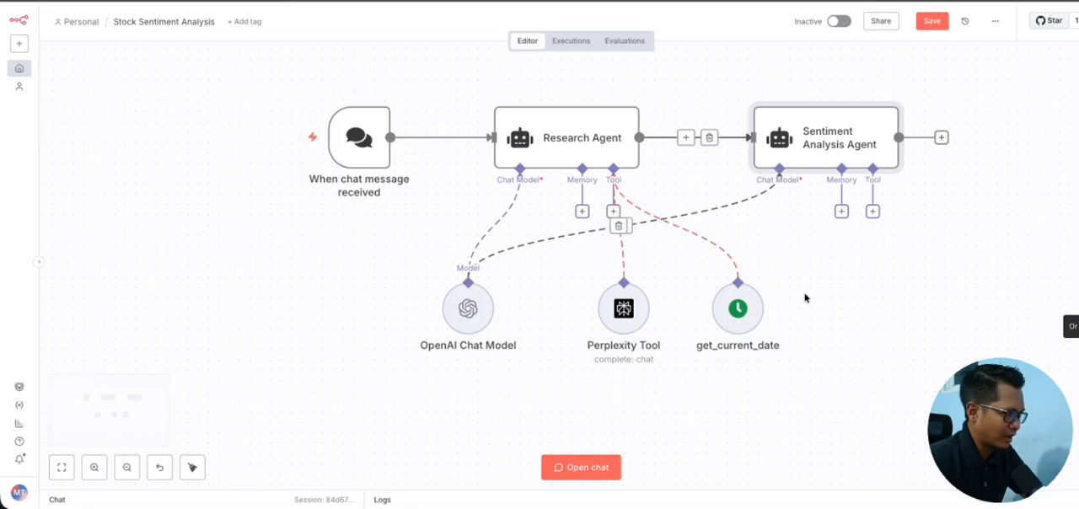
Step: Browse the tools that can be attached to the Research Agent and the Sentiment Analysis Agent, and return to the canvas without adding any
left_click(613, 211)
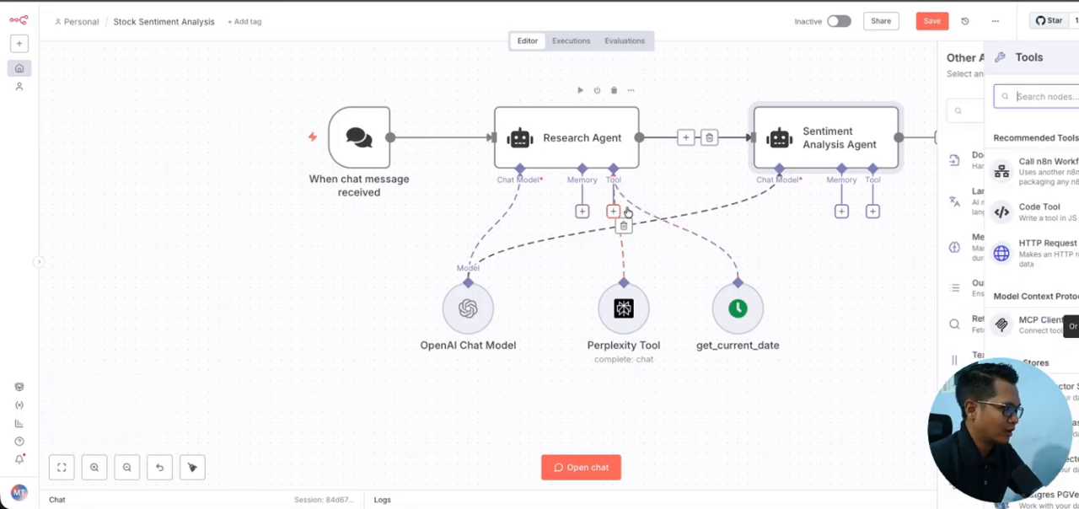
left_click(829, 239)
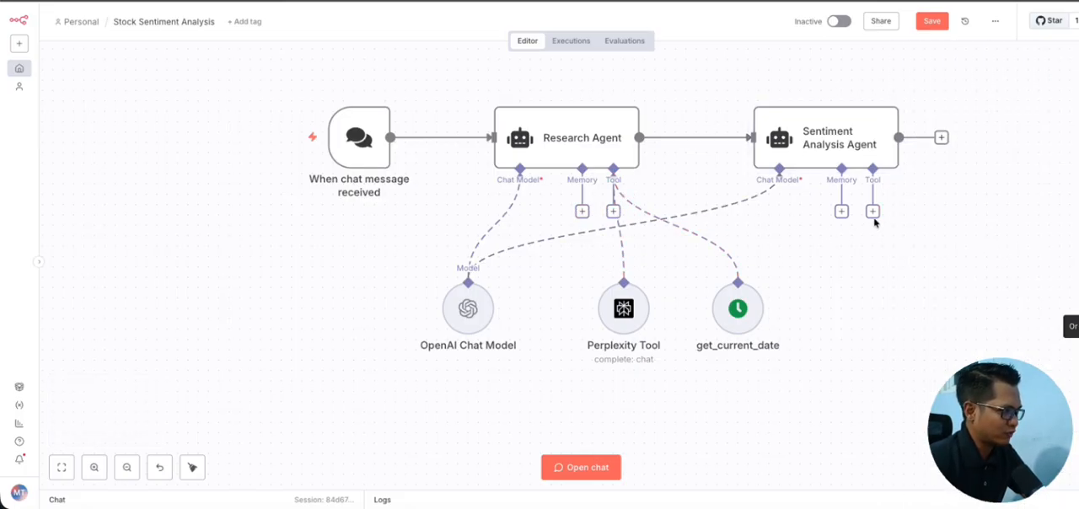
left_click(873, 211)
scroll(959, 251, "down", 5)
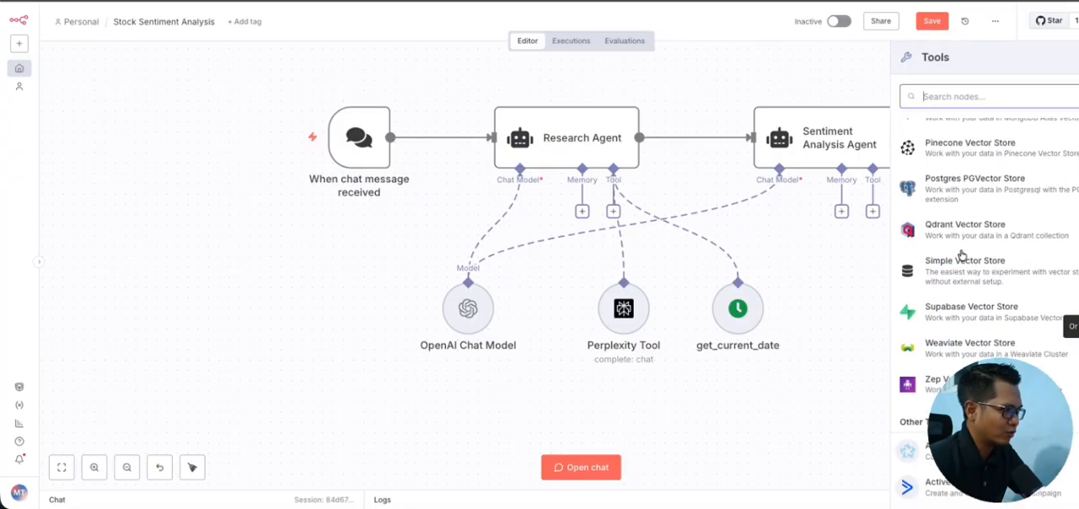
scroll(915, 263, "down", 3)
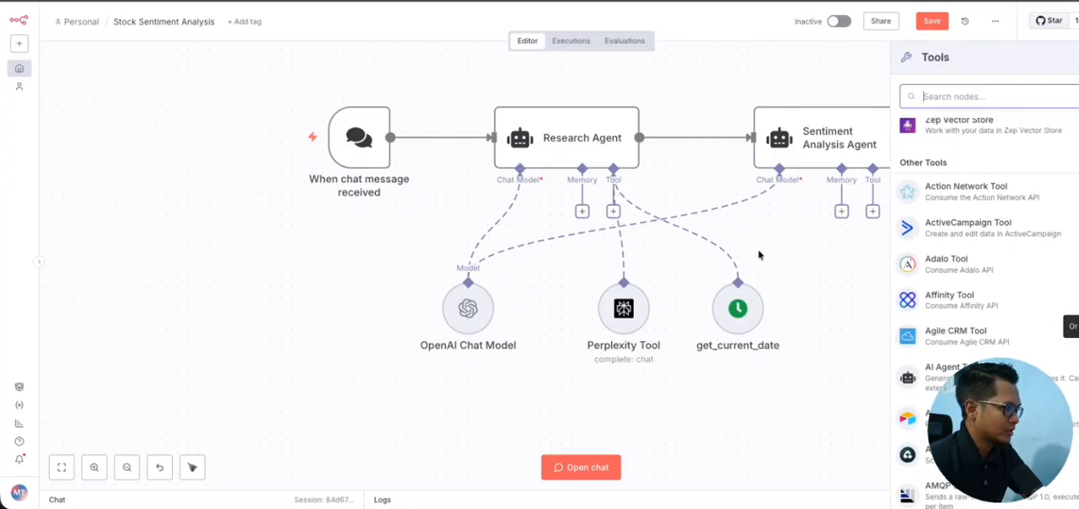
left_click(781, 249)
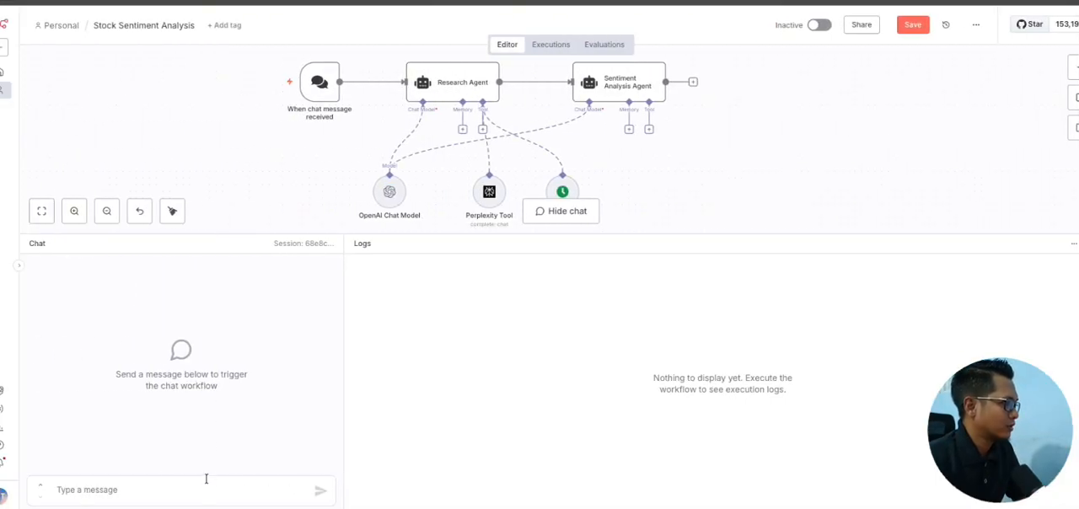
Step: Run the workflow by sending the chat message "bank bca"
left_click(210, 480)
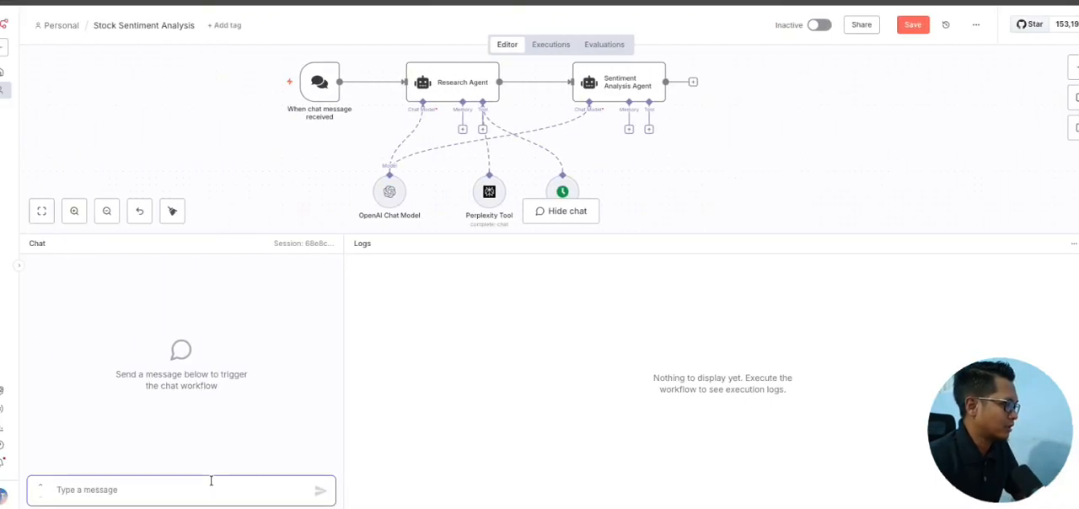
type("bank bca")
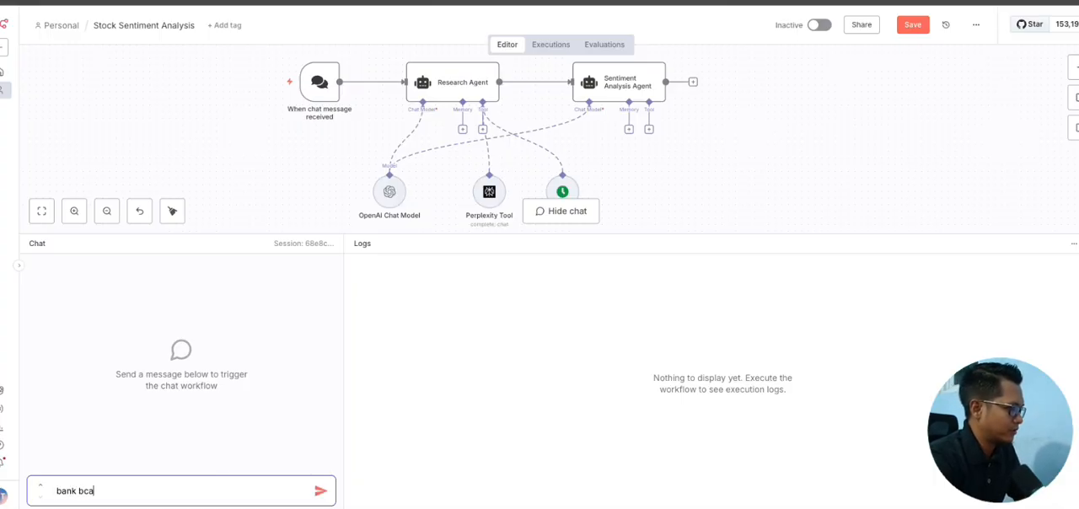
key("Return")
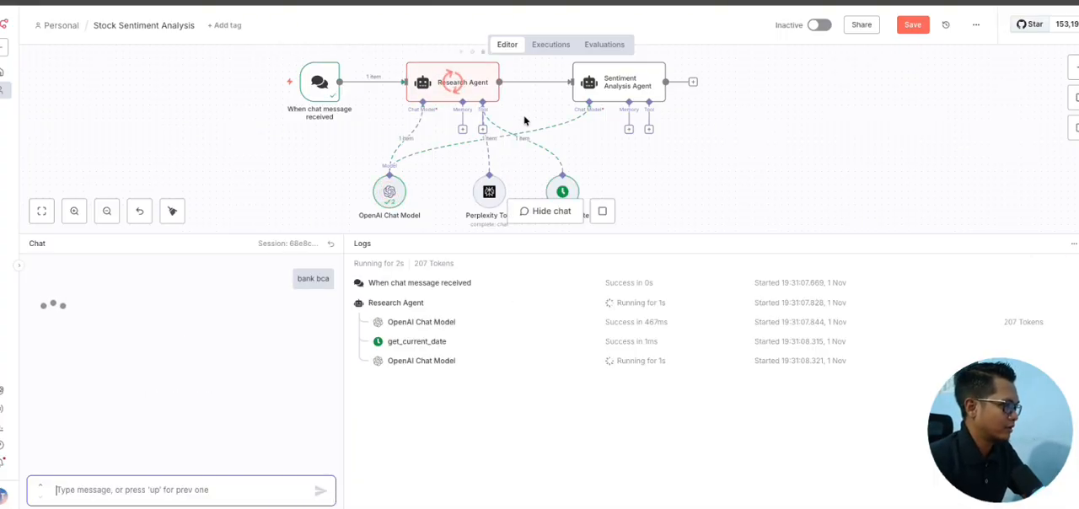
Step: Follow the execution on the canvas through the Research Agent, its Perplexity and date tools, and the Sentiment Analysis Agent
scroll(598, 179, "down", 1)
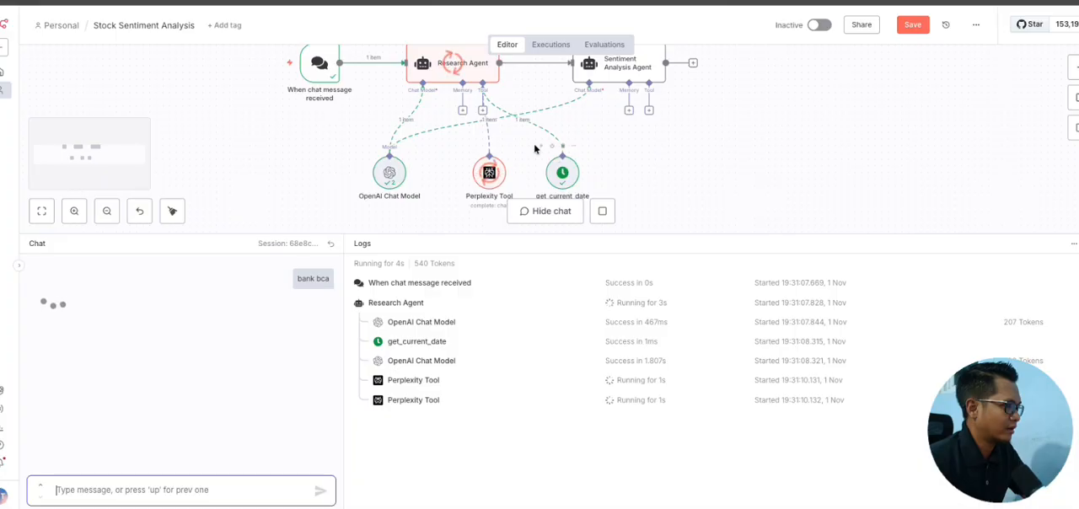
left_click_drag(535, 145, 642, 205)
left_click_drag(454, 137, 523, 204)
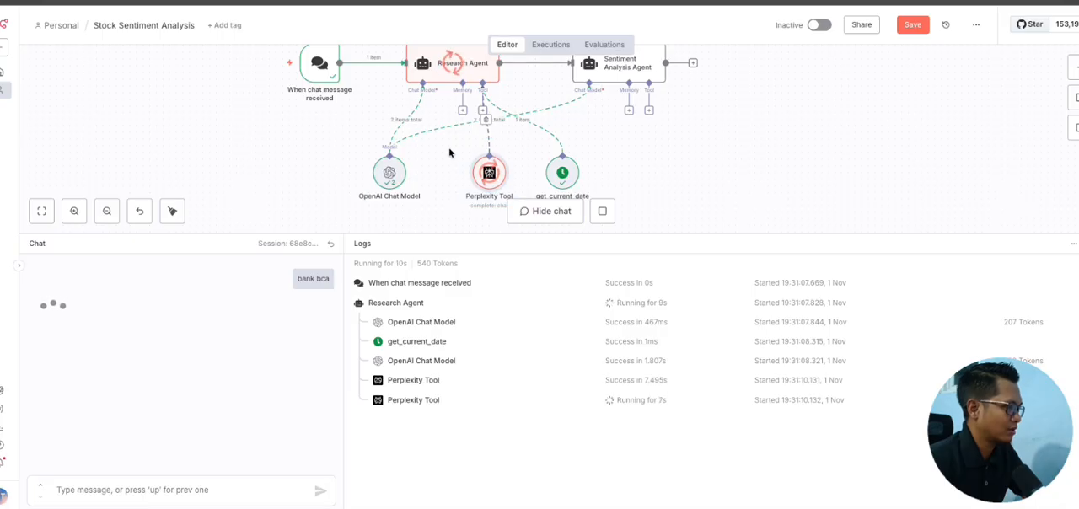
scroll(448, 148, "up", 1)
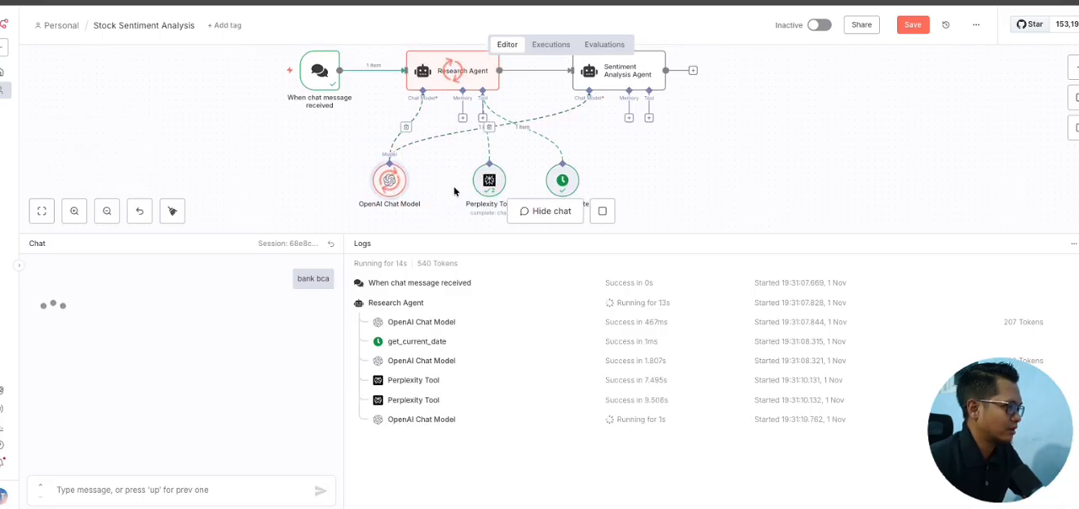
scroll(452, 190, "up", 1)
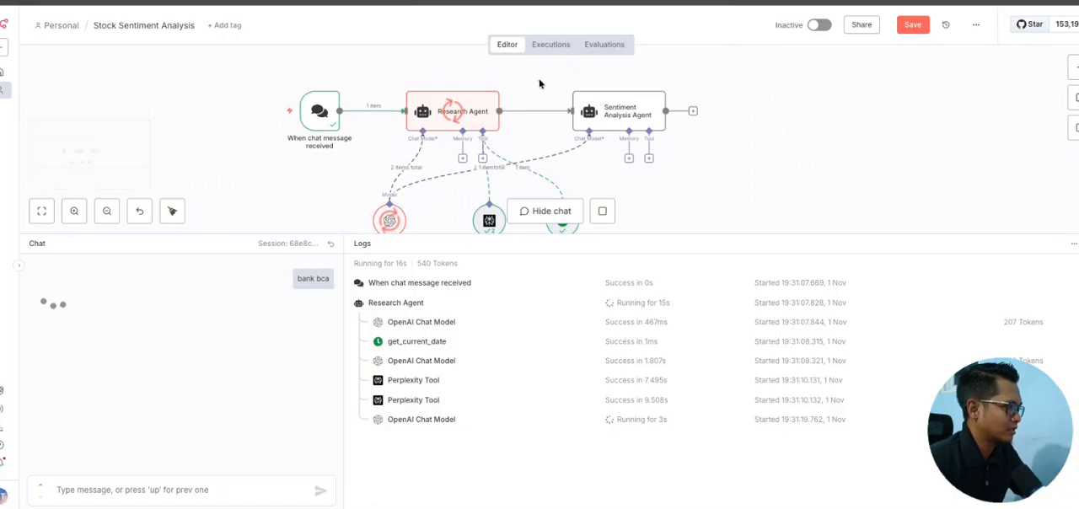
left_click_drag(538, 80, 687, 135)
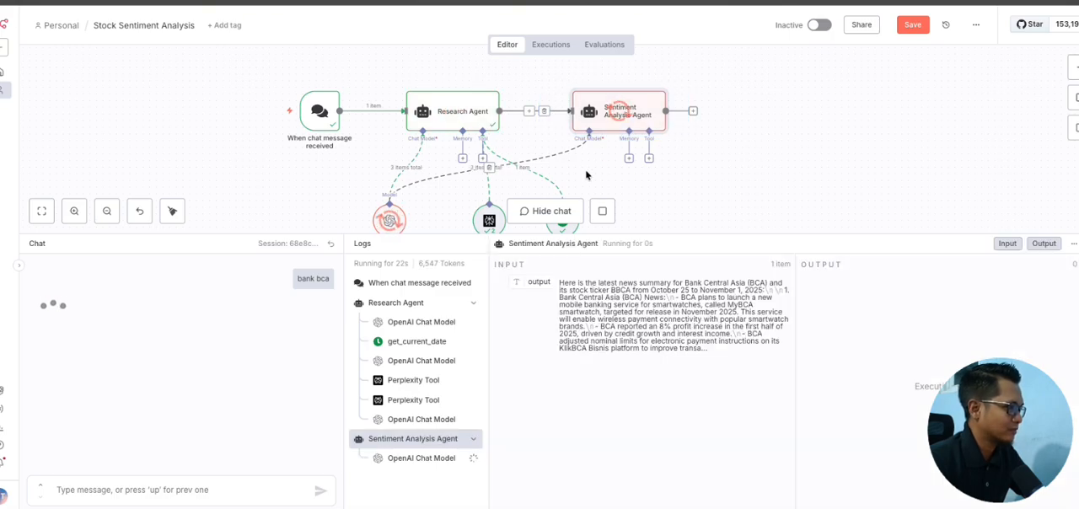
scroll(656, 141, "down", 1)
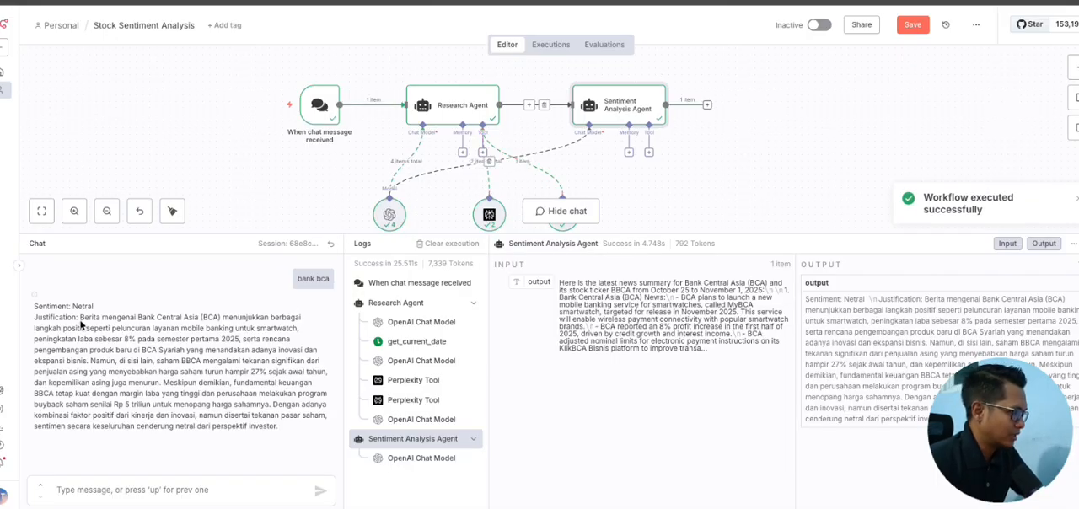
Step: Read the sentiment justification in the chat reply, highlighting its text passage by passage to the end
left_click_drag(52, 321, 95, 339)
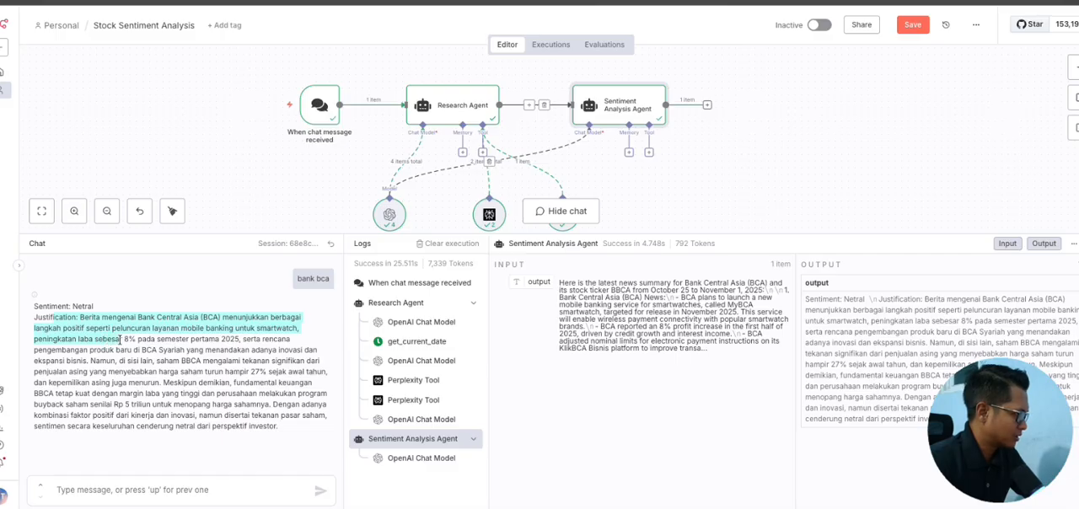
left_click_drag(142, 340, 282, 340)
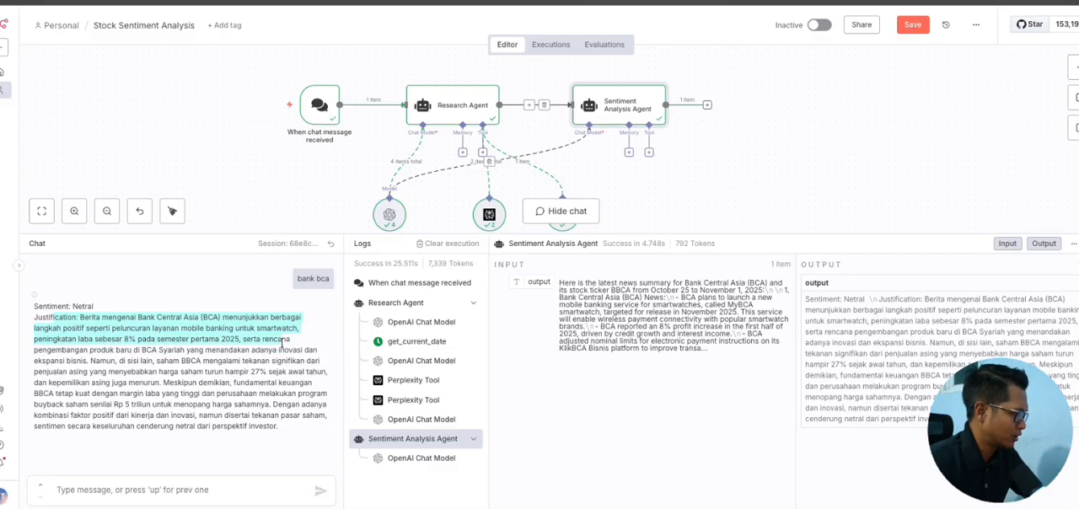
left_click_drag(35, 350, 279, 426)
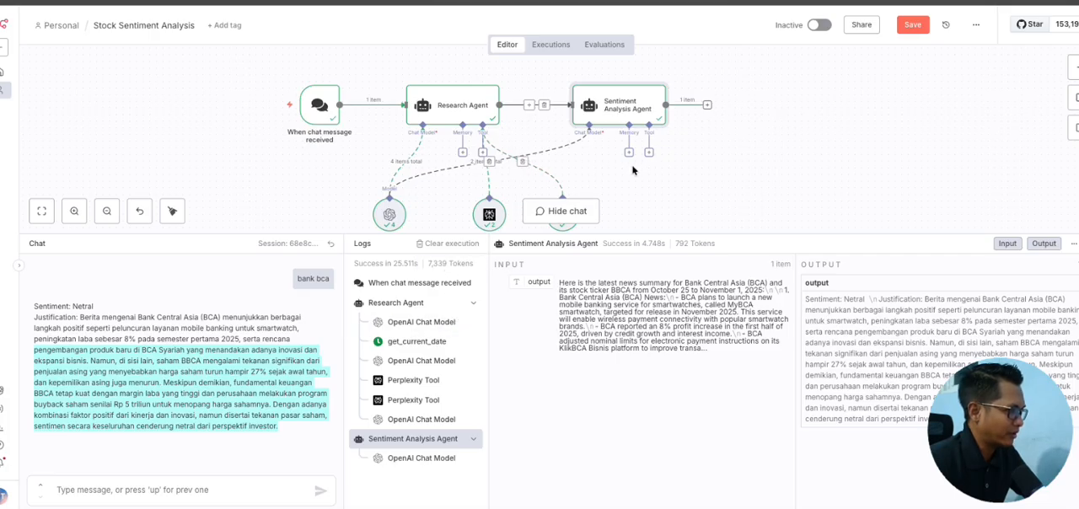
Step: Point out the executed path on the canvas, from the chat trigger through both agents to the Perplexity Tool
scroll(640, 167, "down", 1)
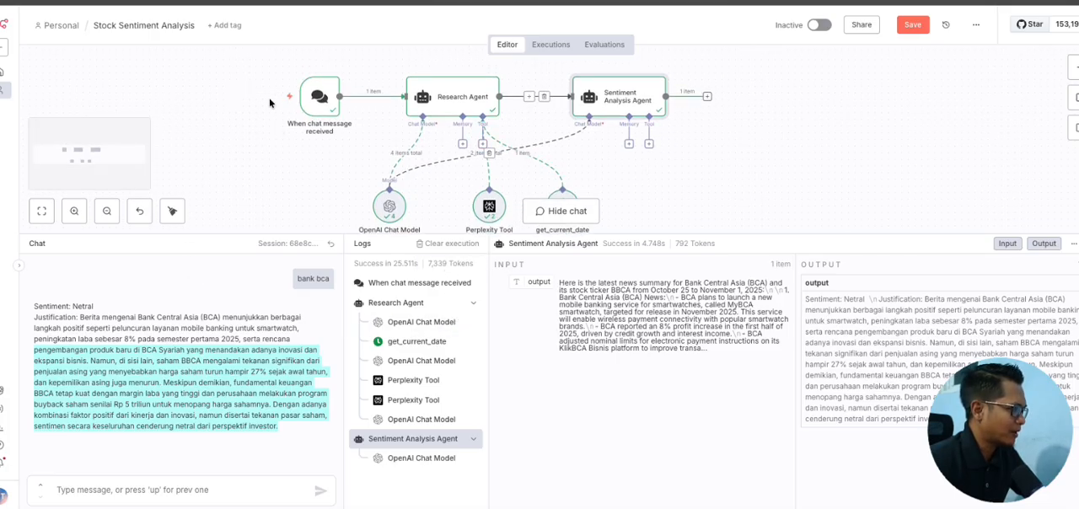
left_click_drag(284, 66, 376, 153)
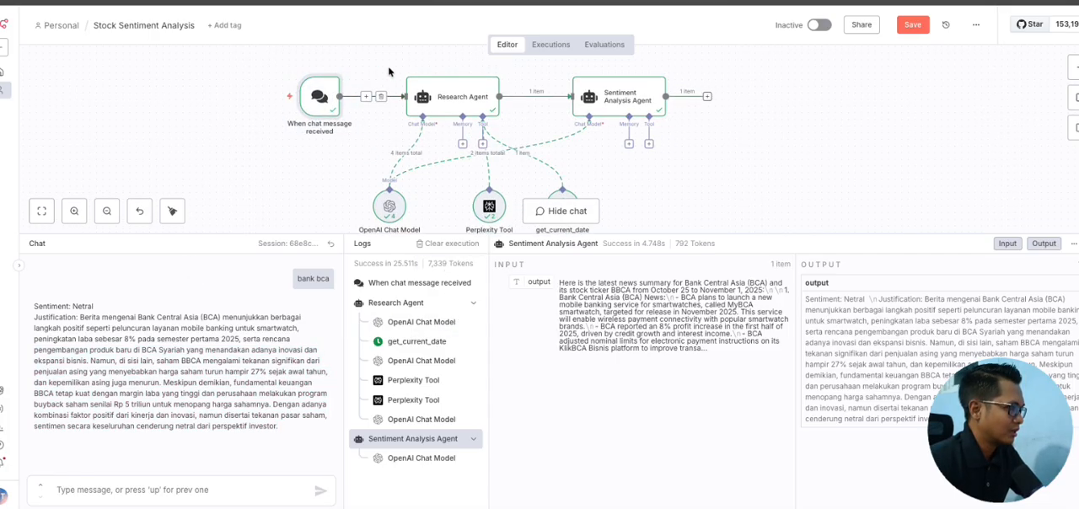
left_click_drag(385, 53, 626, 193)
scroll(500, 113, "down", 2)
left_click_drag(444, 121, 523, 180)
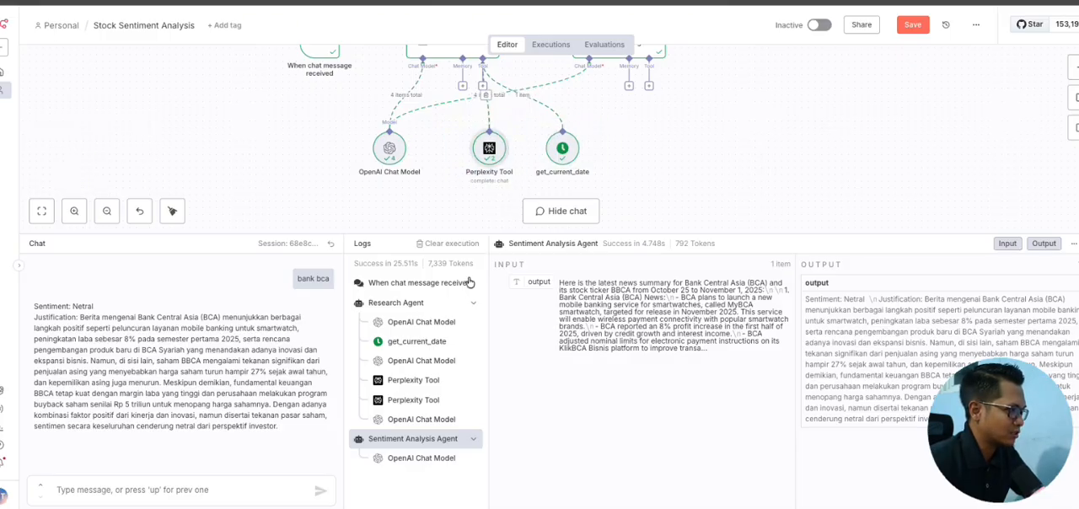
Step: Inspect the get_current_date entry in the execution logs and highlight the currentDate value in its output
left_click(403, 344)
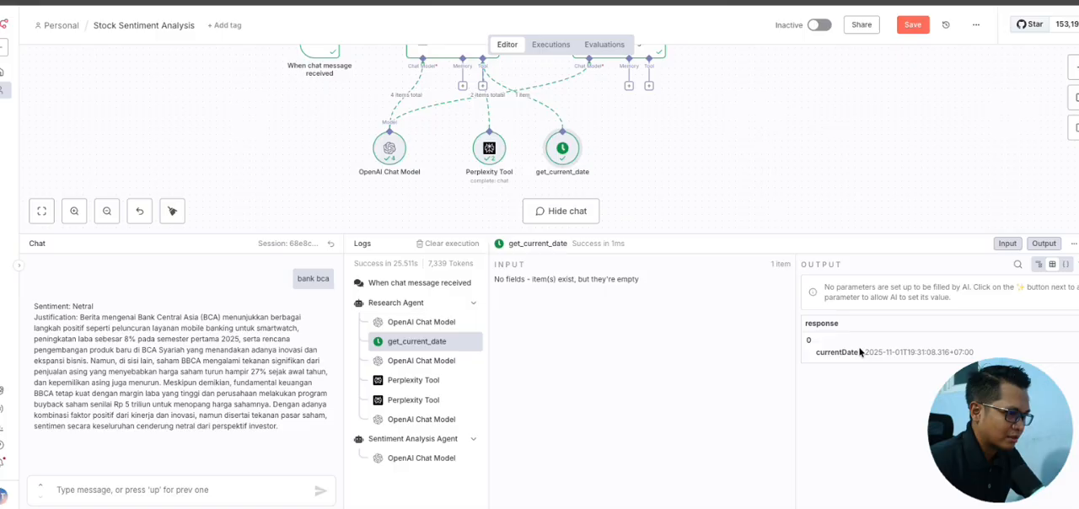
left_click_drag(814, 354, 900, 354)
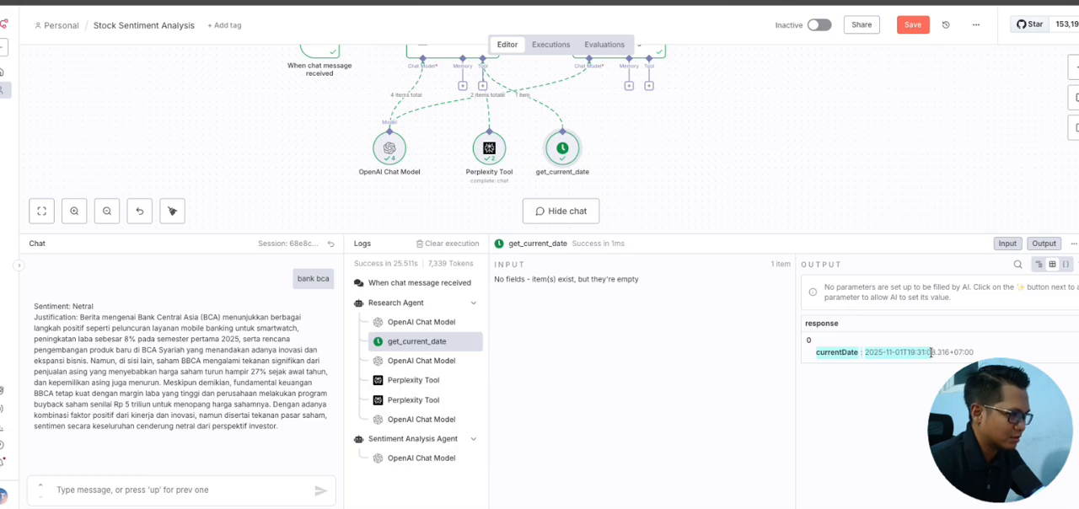
left_click_drag(940, 353, 943, 353)
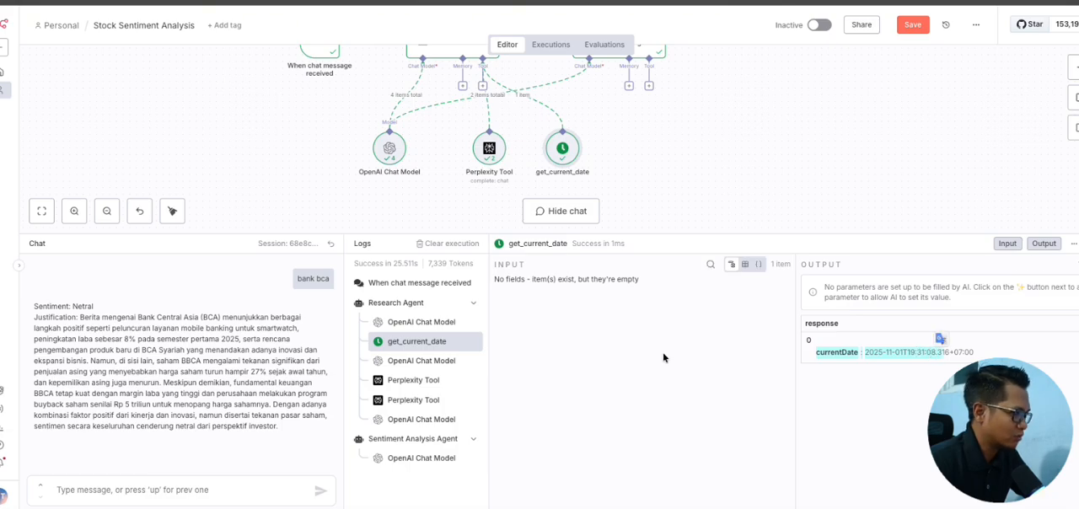
Step: Compare the search queries of the two Perplexity Tool calls in the logs, highlighting the BBCA ticker and the full Bank BCA news query
left_click(405, 382)
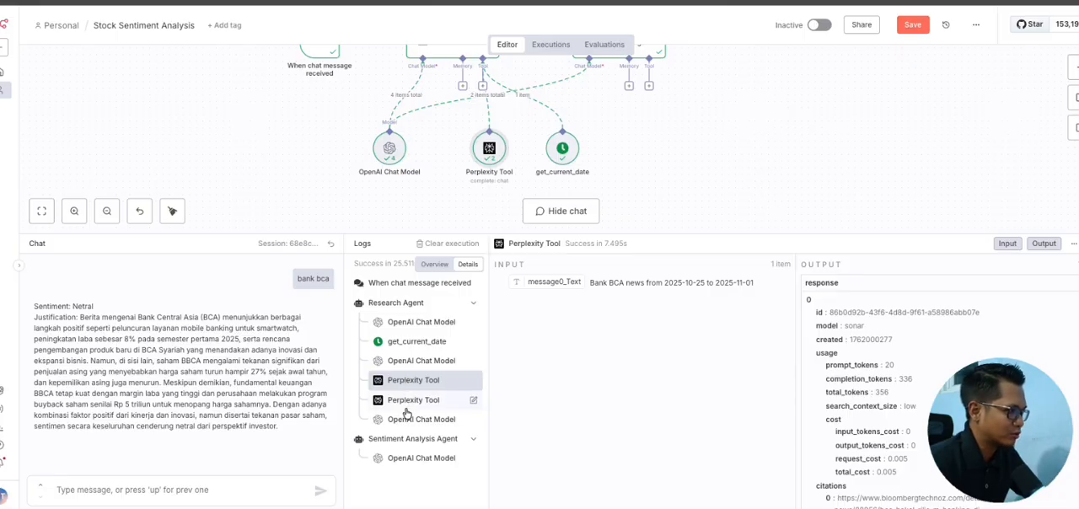
left_click(408, 403)
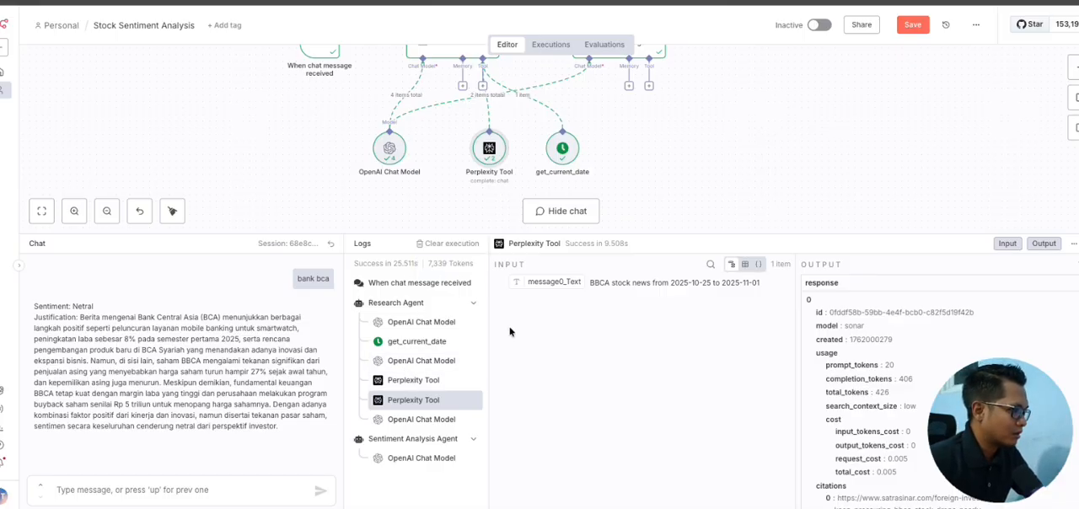
left_click_drag(589, 281, 613, 282)
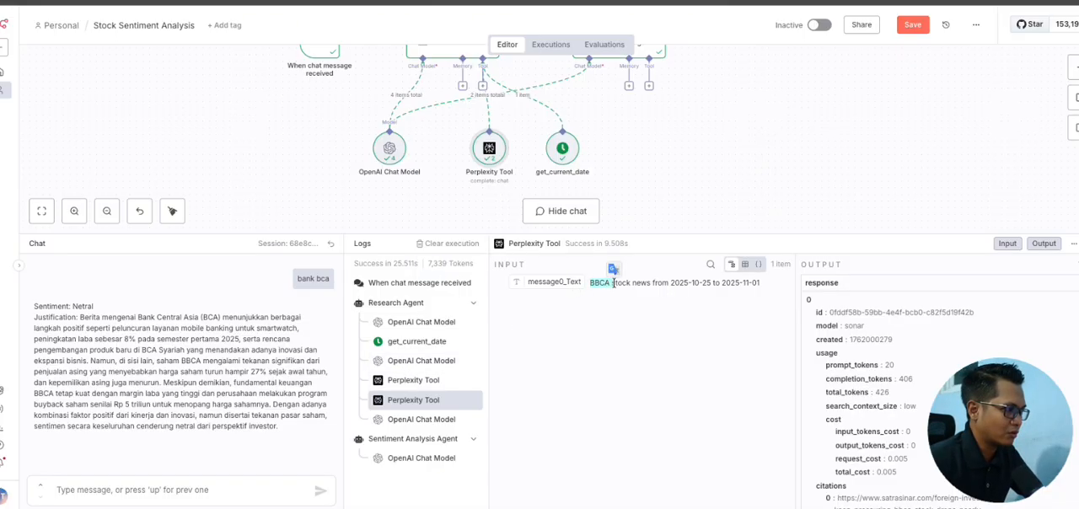
left_click(581, 330)
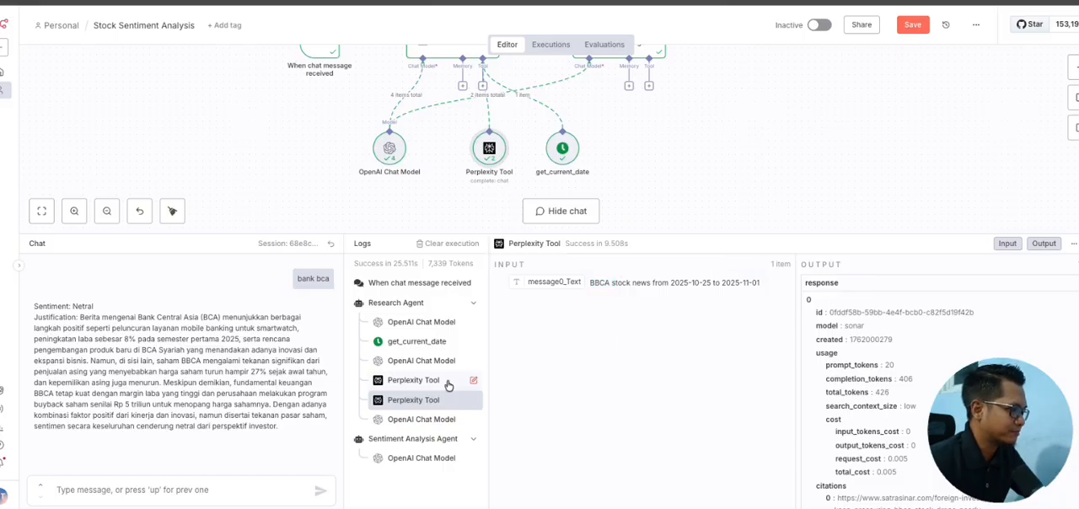
left_click(422, 383)
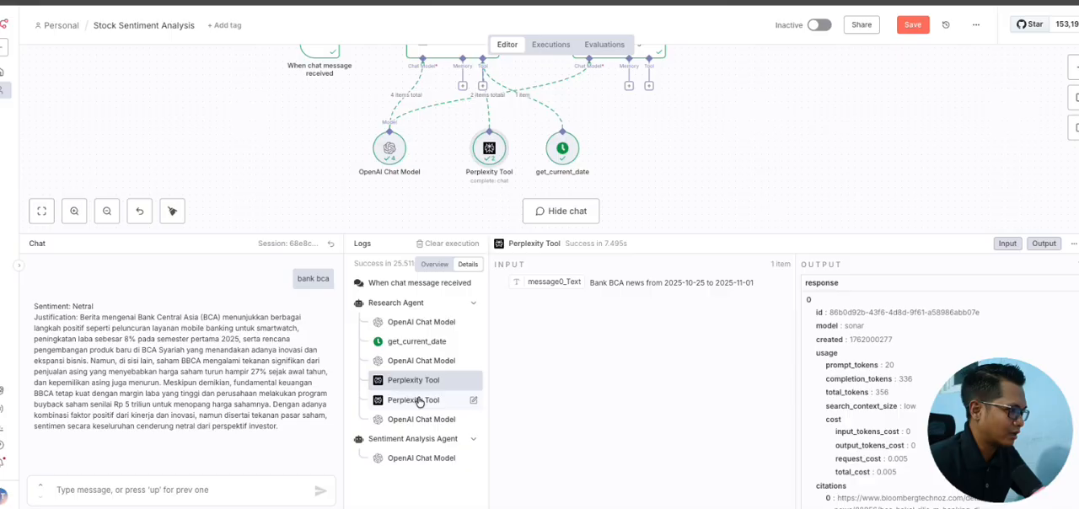
left_click(420, 401)
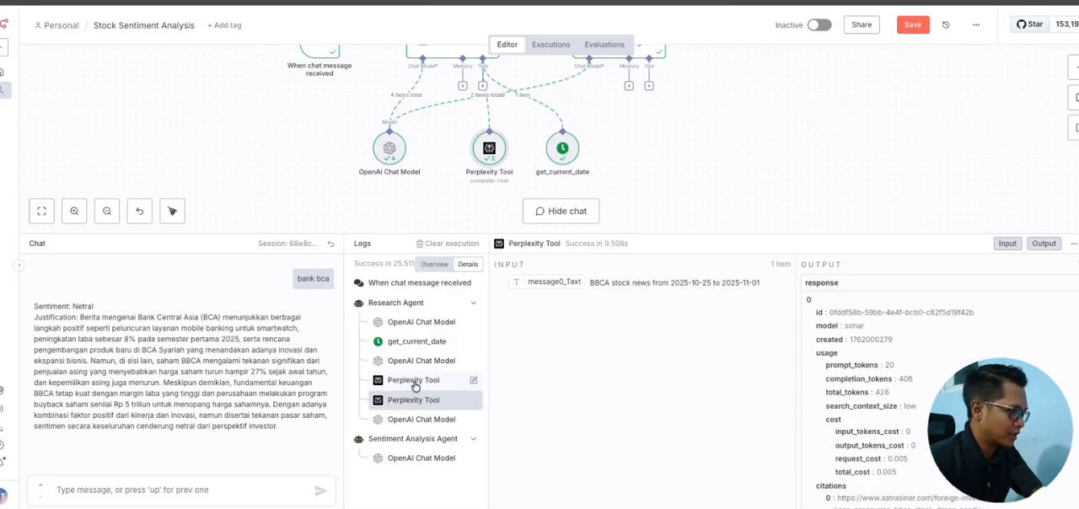
left_click(415, 383)
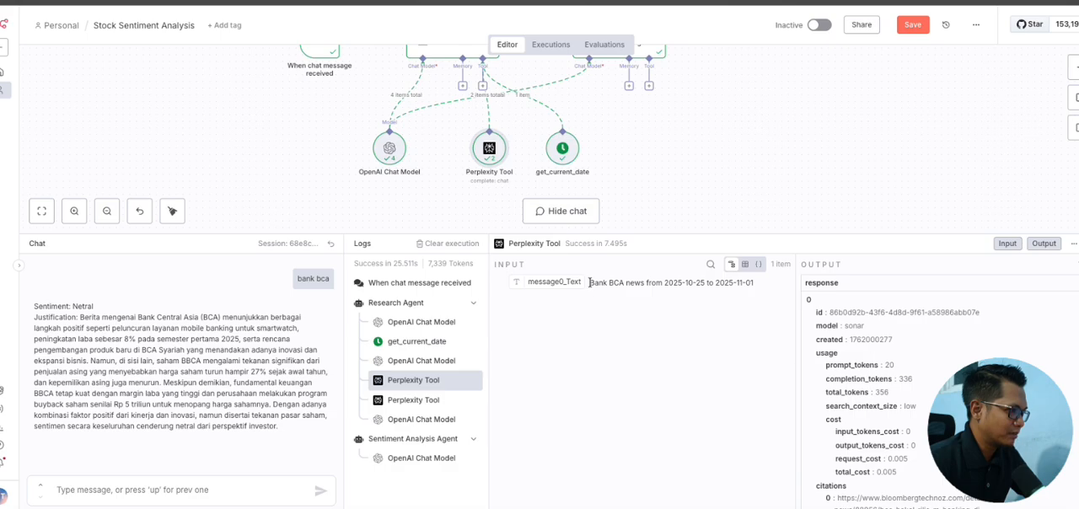
left_click_drag(590, 283, 755, 284)
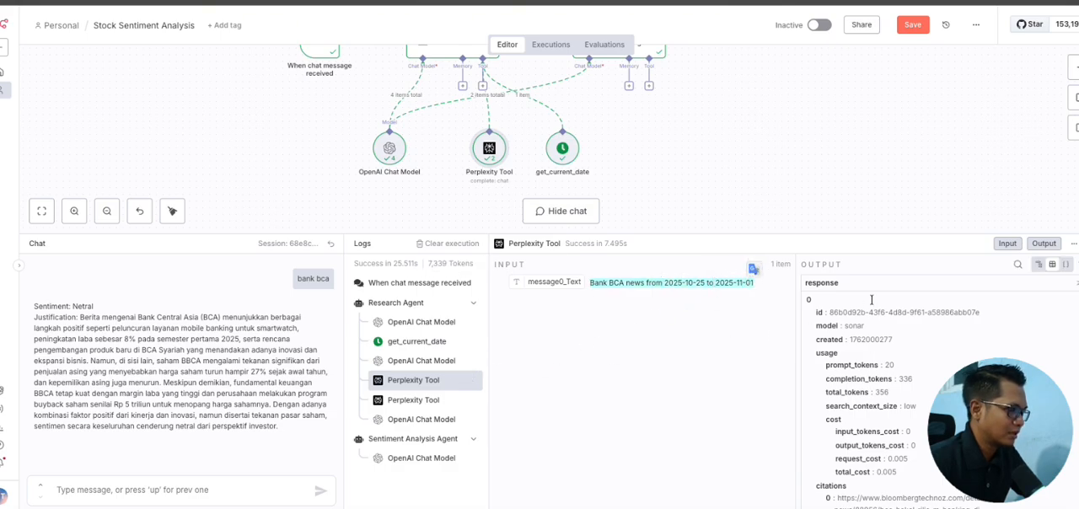
left_click(882, 239)
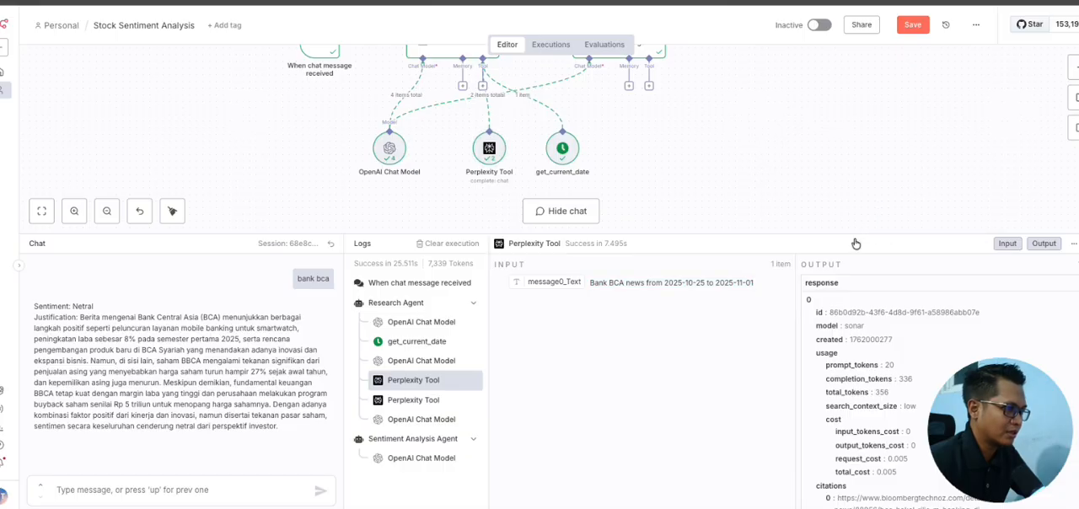
Step: Enlarge the logs area and examine the source links under citations in the first Perplexity Tool call's output
left_click_drag(854, 234, 855, 113)
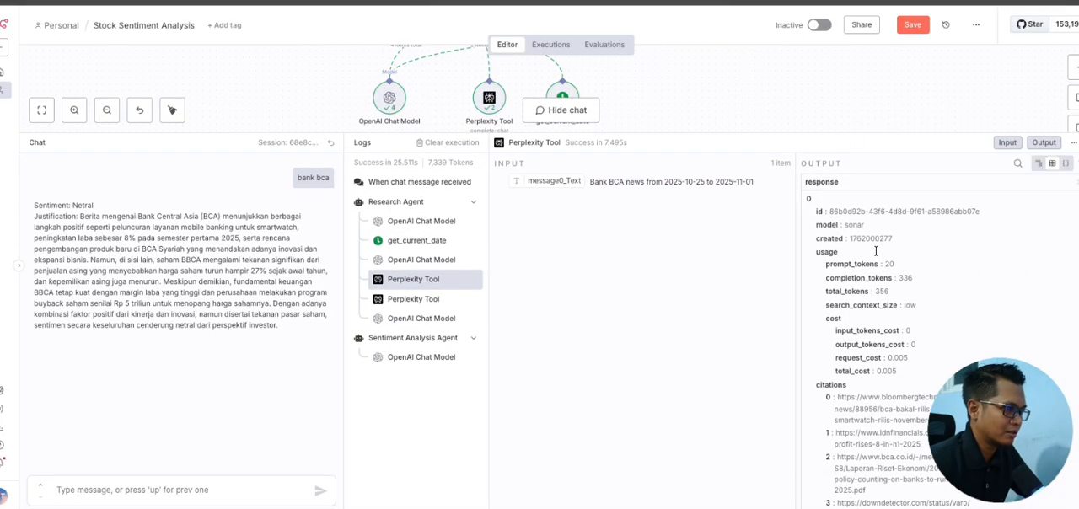
scroll(885, 272, "down", 3)
scroll(886, 272, "down", 1)
left_click_drag(808, 232, 915, 301)
scroll(900, 301, "down", 1)
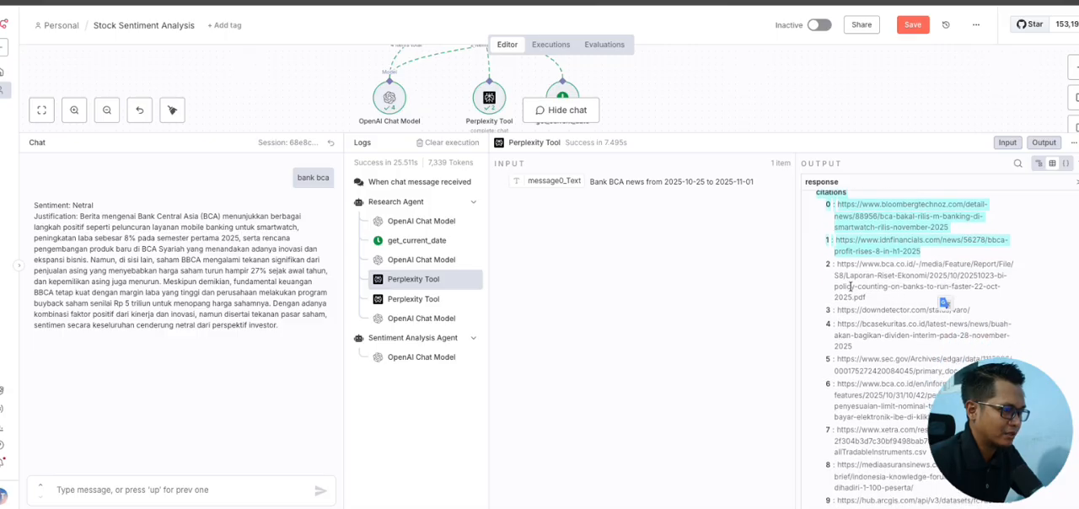
left_click_drag(835, 270, 891, 298)
scroll(892, 298, "down", 1)
scroll(892, 299, "down", 1)
left_click_drag(836, 219, 910, 279)
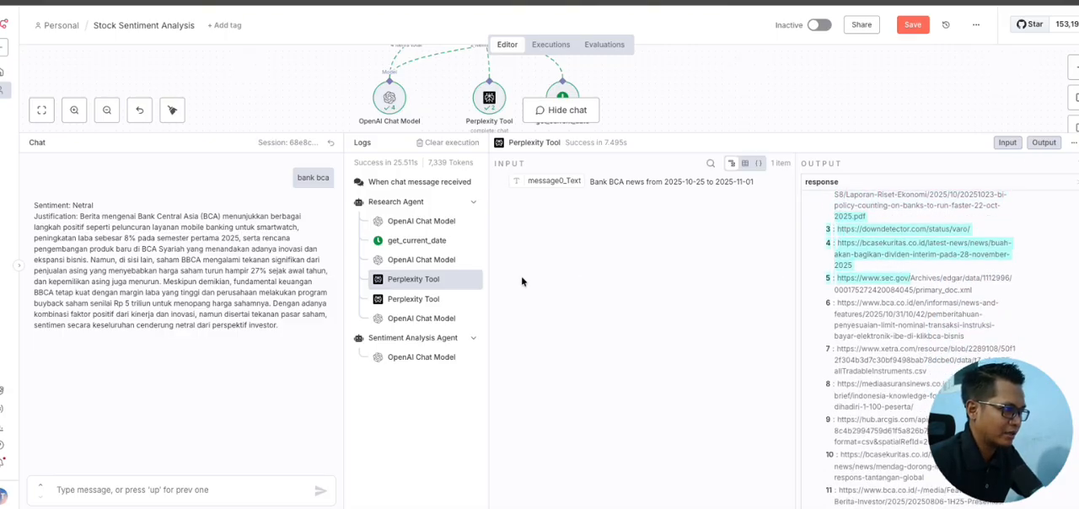
Step: Examine the second Perplexity Tool call's search_results in the logs, highlighting the title, URL and snippet text of its first entries
left_click(413, 300)
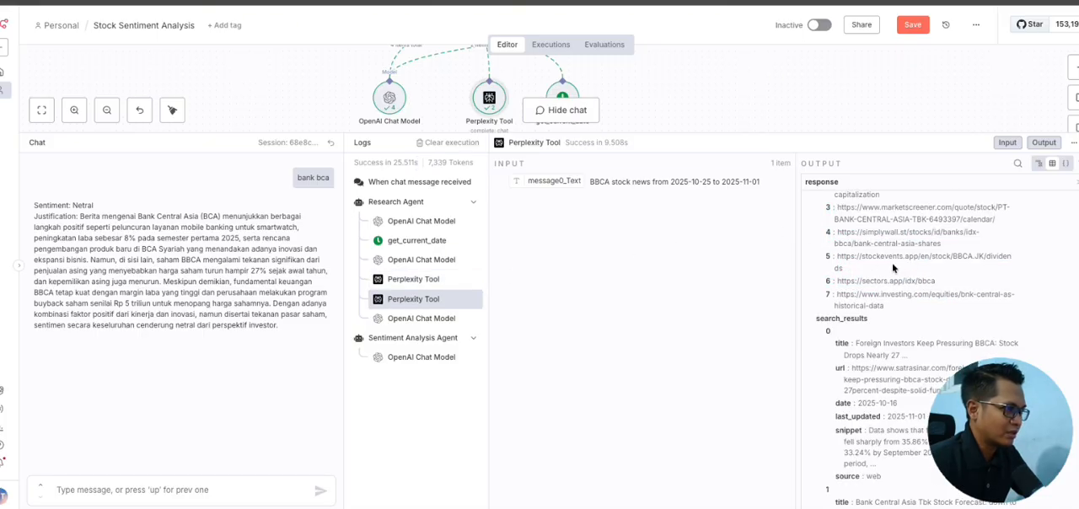
scroll(892, 263, "up", 2)
scroll(893, 267, "down", 8)
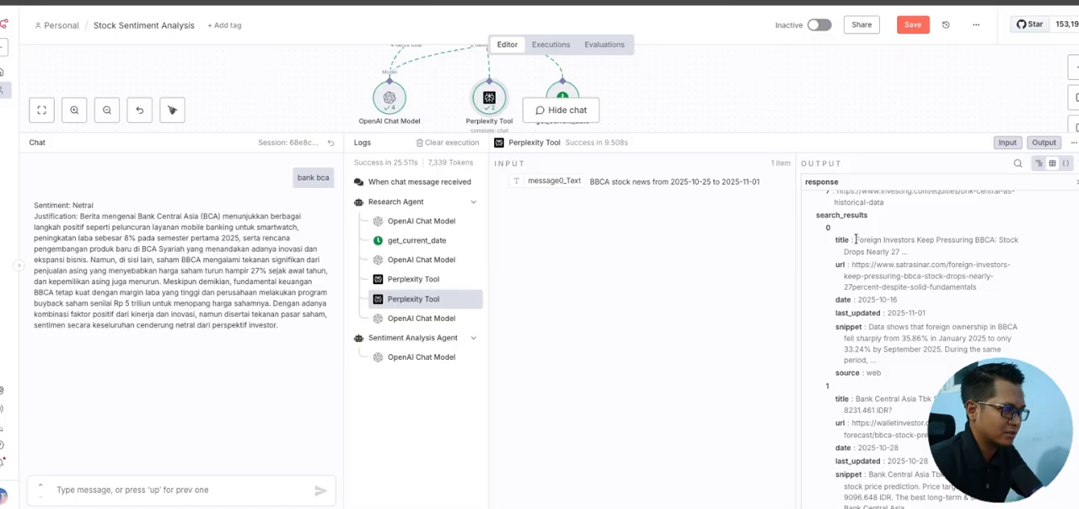
left_click_drag(856, 239, 934, 298)
scroll(864, 296, "down", 1)
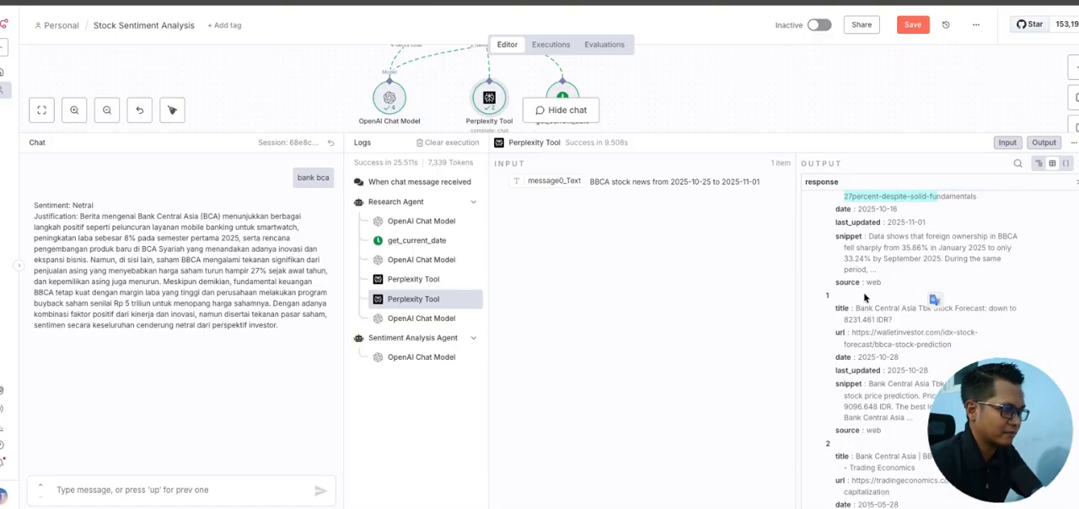
left_click_drag(854, 305, 937, 329)
scroll(873, 328, "down", 3)
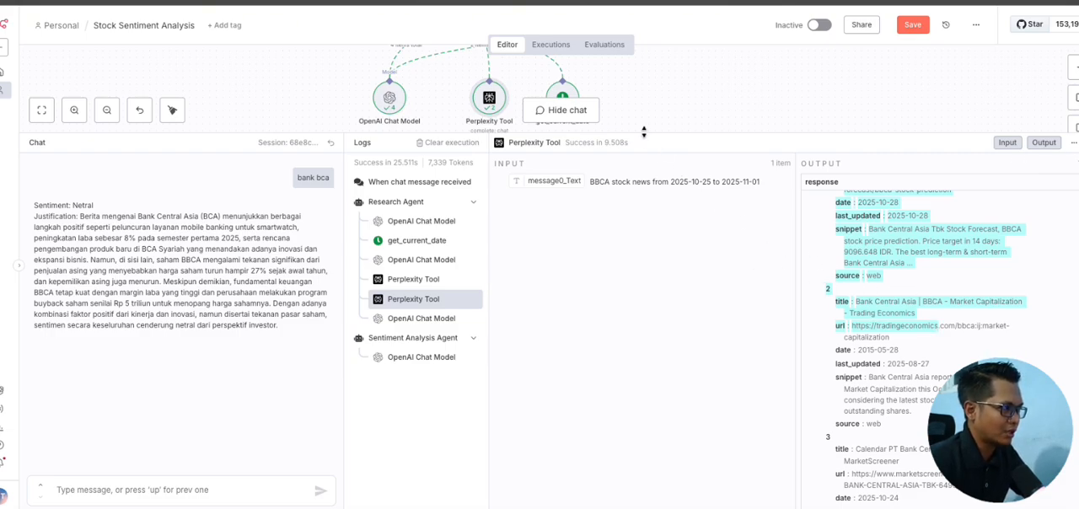
Step: Shrink the logs area, revisit both Perplexity Tool calls, and select the Sentiment Analysis Agent on the canvas
left_click_drag(645, 134, 639, 277)
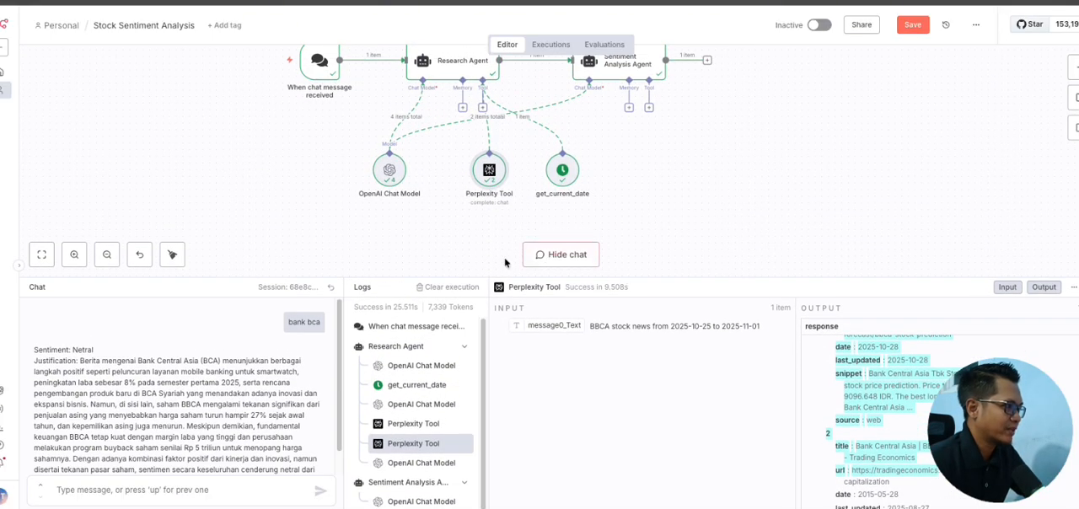
left_click(403, 424)
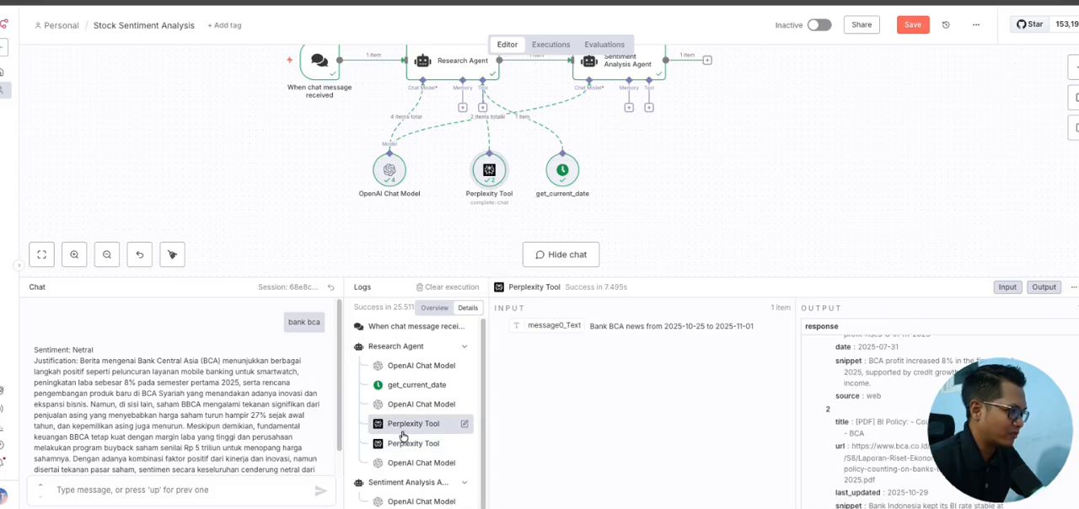
left_click(403, 443)
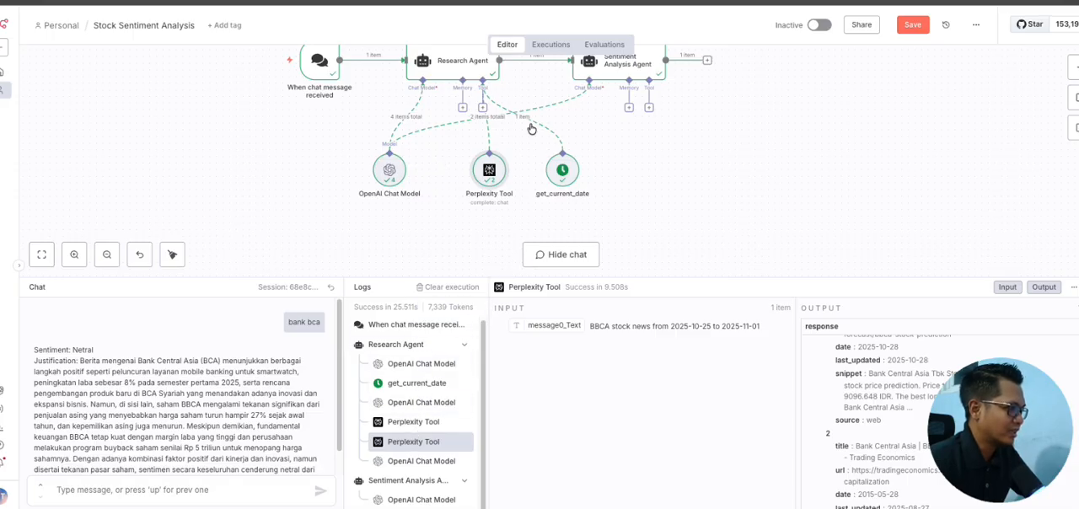
scroll(536, 126, "up", 2)
left_click_drag(562, 74, 735, 166)
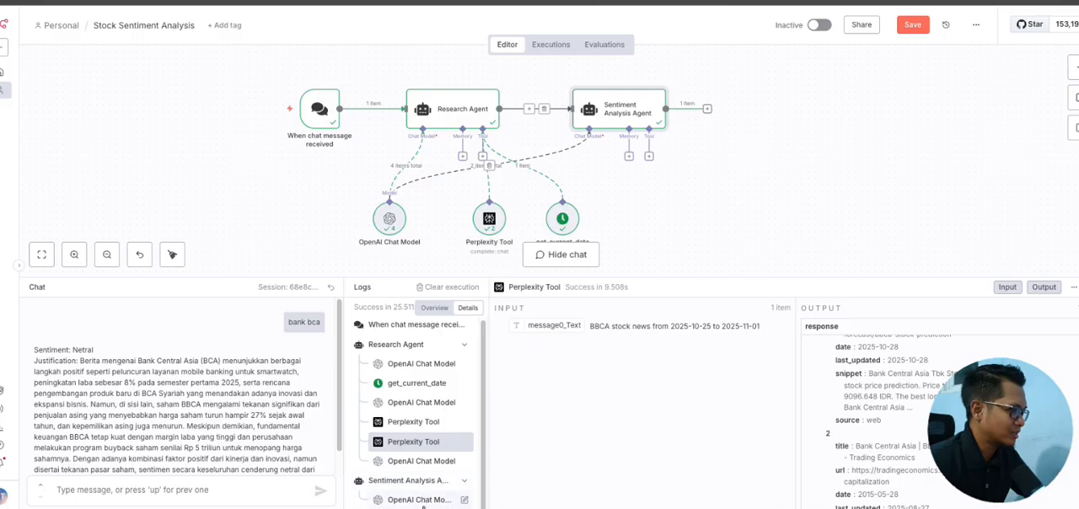
Step: Inspect the Sentiment Analysis Agent's OpenAI Chat Model log entry, highlighting the system instructions and the news summary in its input
left_click_drag(454, 276, 455, 187)
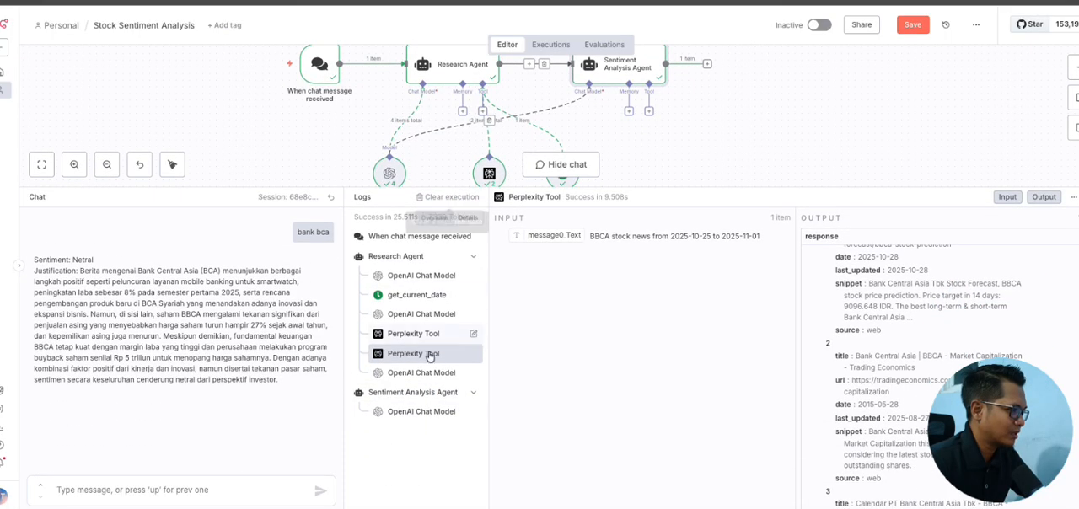
left_click(411, 412)
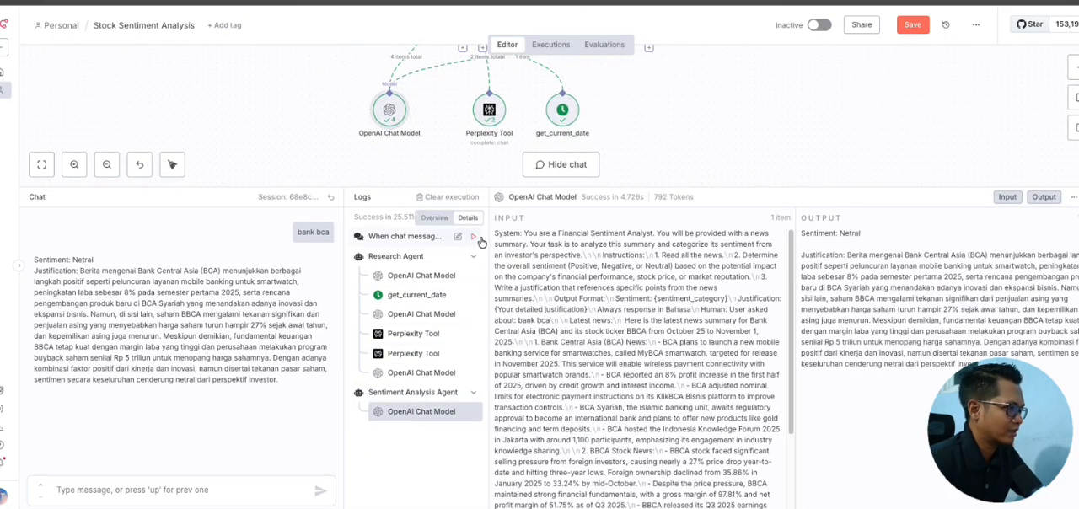
left_click_drag(497, 234, 613, 287)
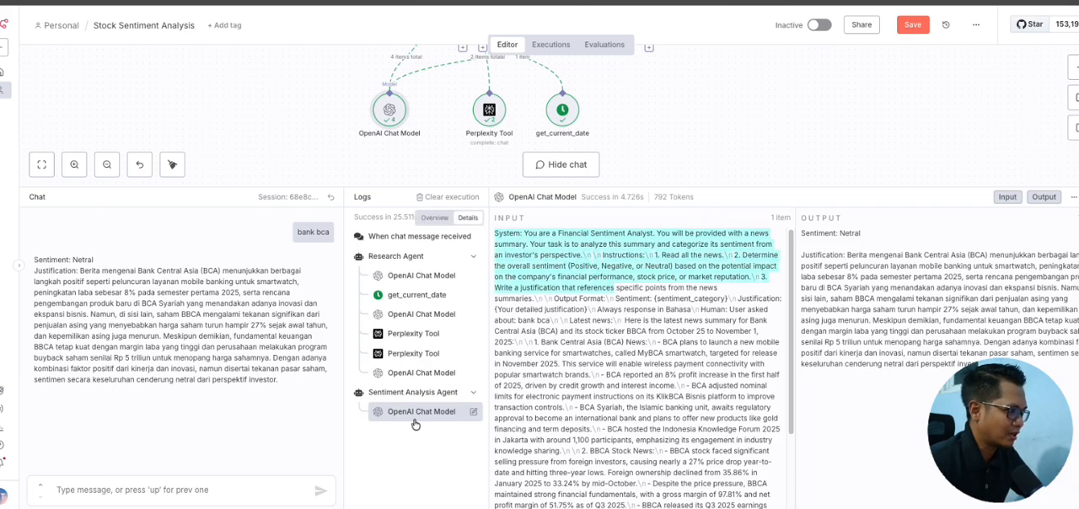
left_click(524, 234)
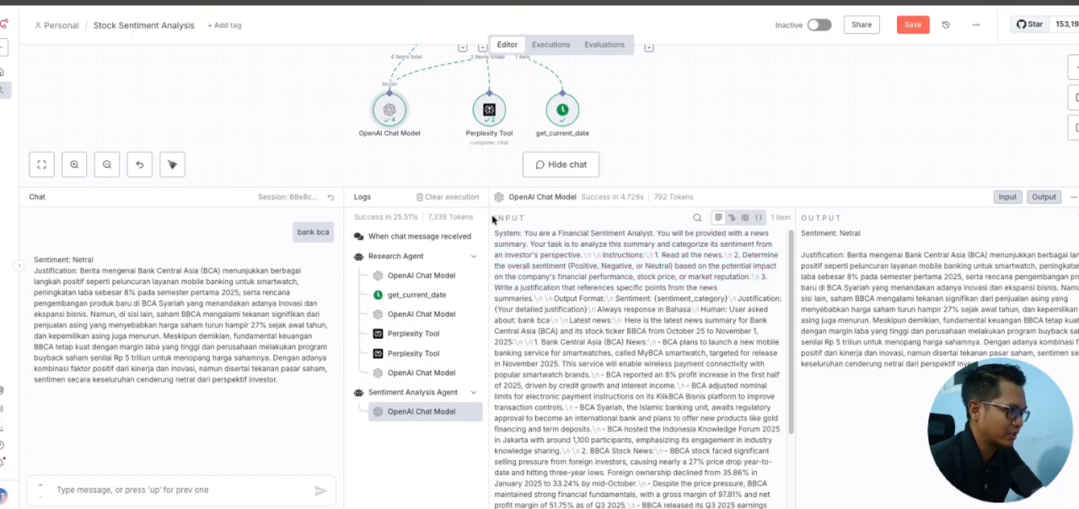
left_click_drag(492, 214, 623, 444)
scroll(716, 446, "down", 3)
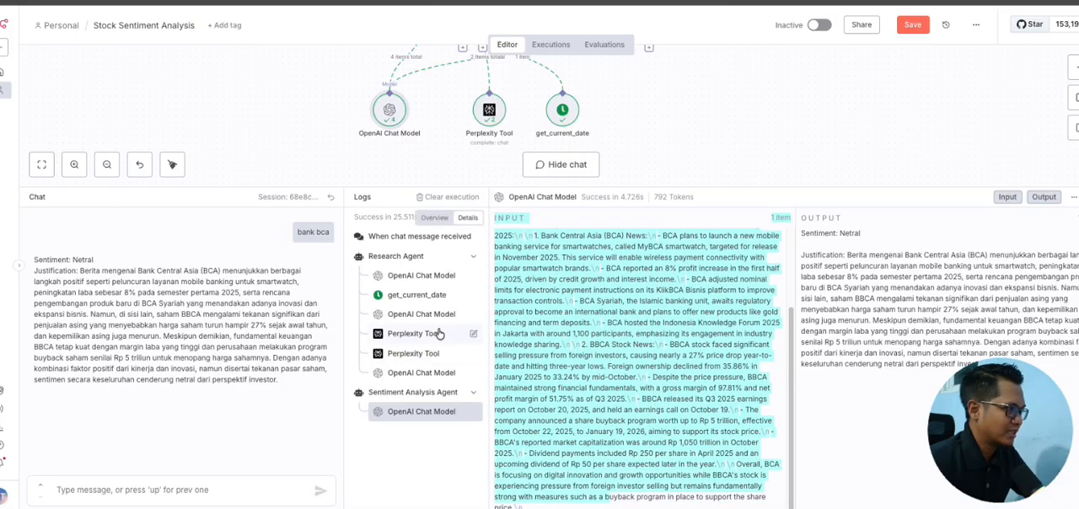
left_click_drag(792, 312, 794, 309)
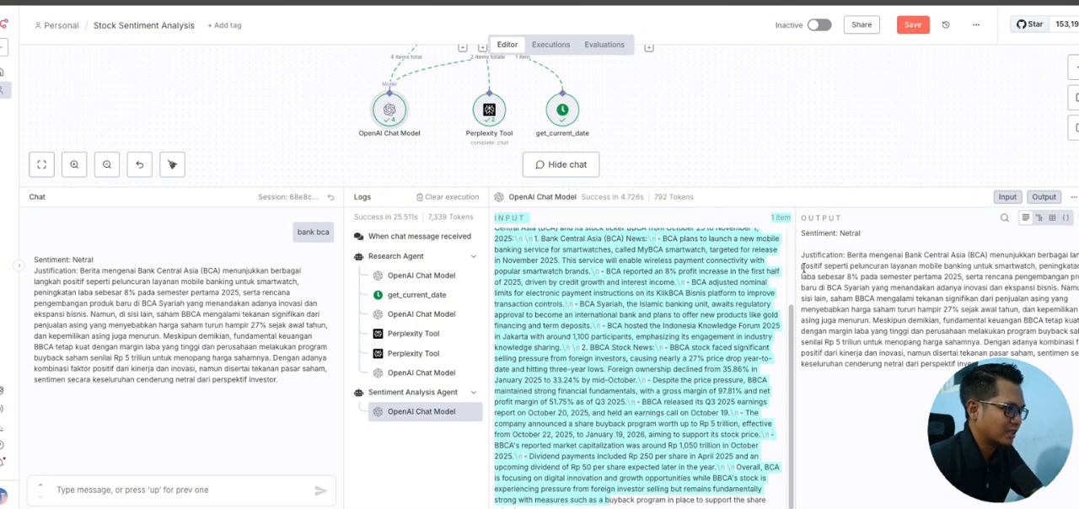
Step: Highlight the sentiment and justification in the OpenAI Chat Model output and compare them with the news summary in its input
left_click_drag(803, 233, 952, 361)
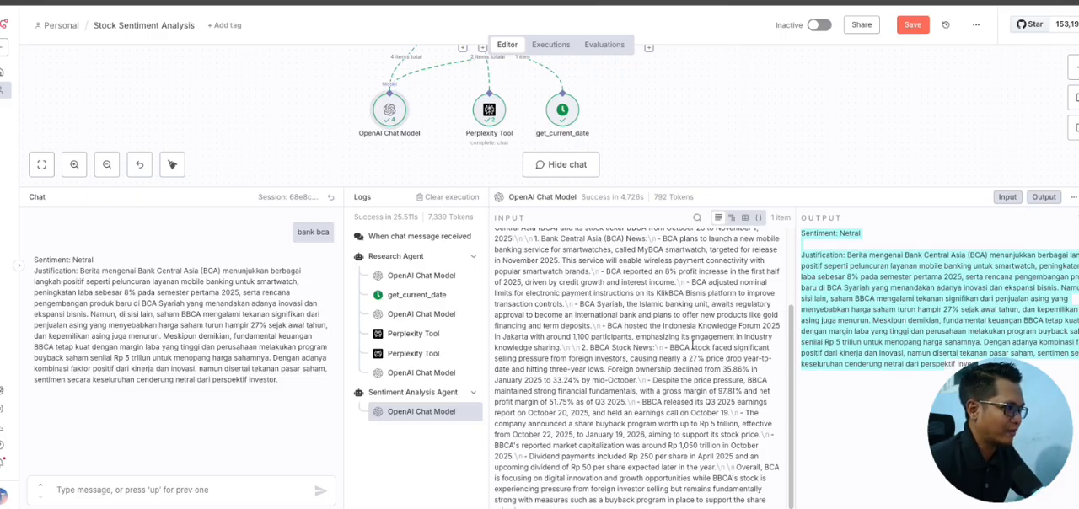
scroll(692, 344, "down", 1)
scroll(692, 345, "up", 3)
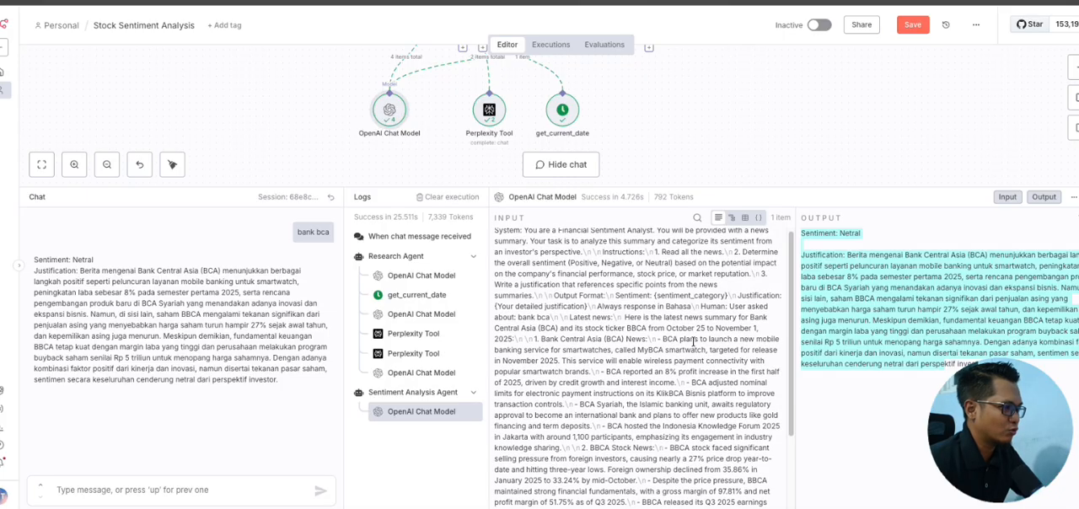
scroll(692, 342, "down", 3)
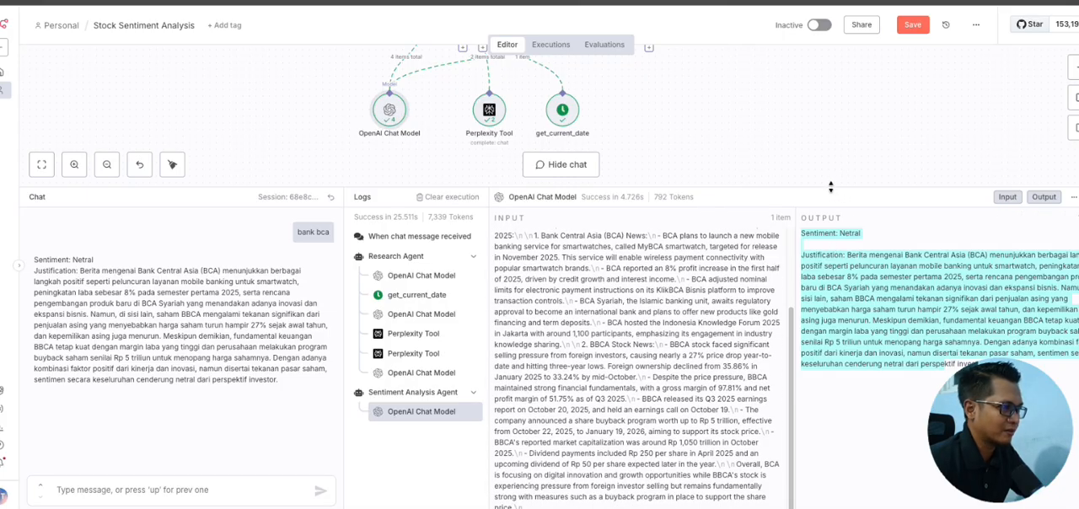
Step: Enlarge the logs area and highlight only the justification paragraph in the Sentiment Analysis Agent's model output
left_click_drag(830, 187, 830, 133)
left_click(995, 311)
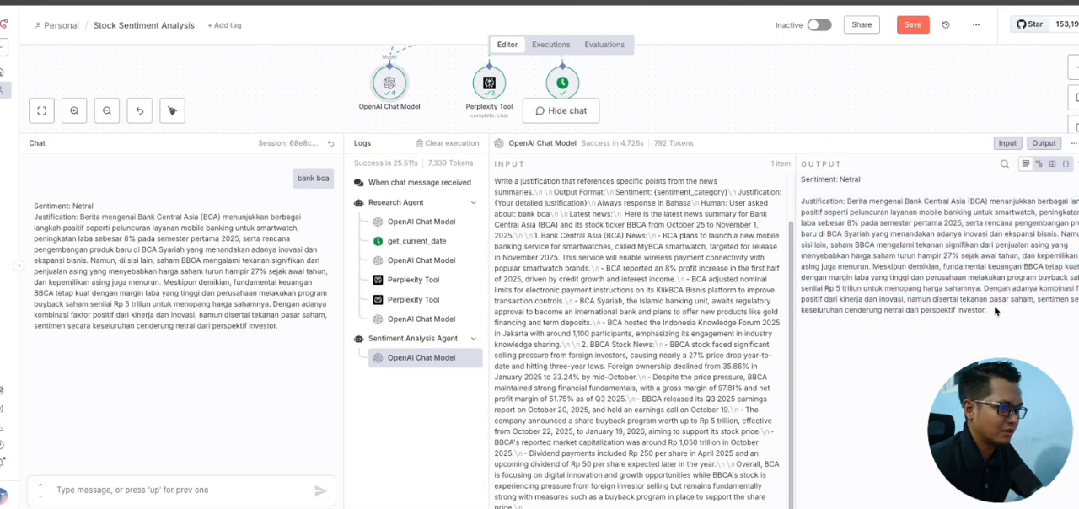
left_click_drag(994, 311, 794, 190)
scroll(618, 191, "up", 2)
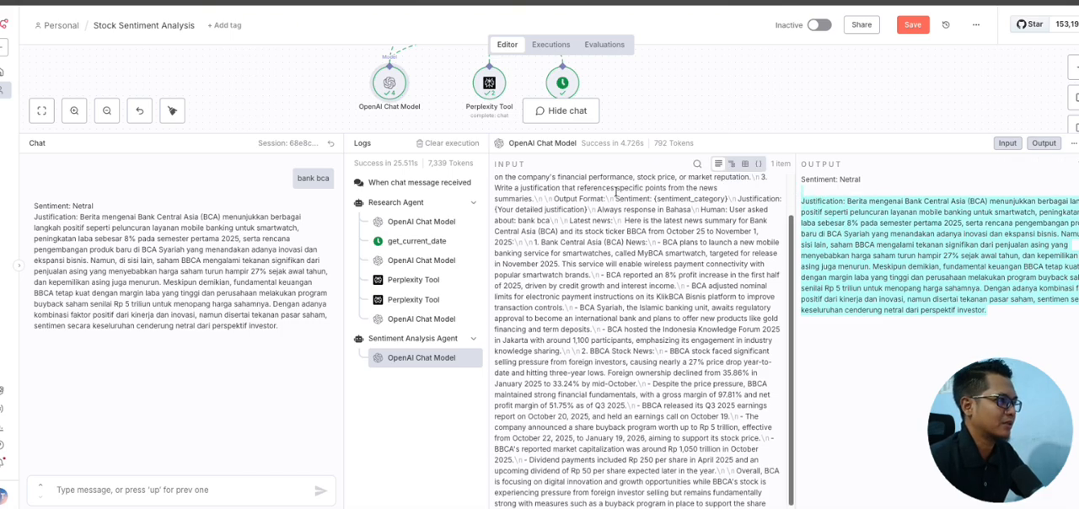